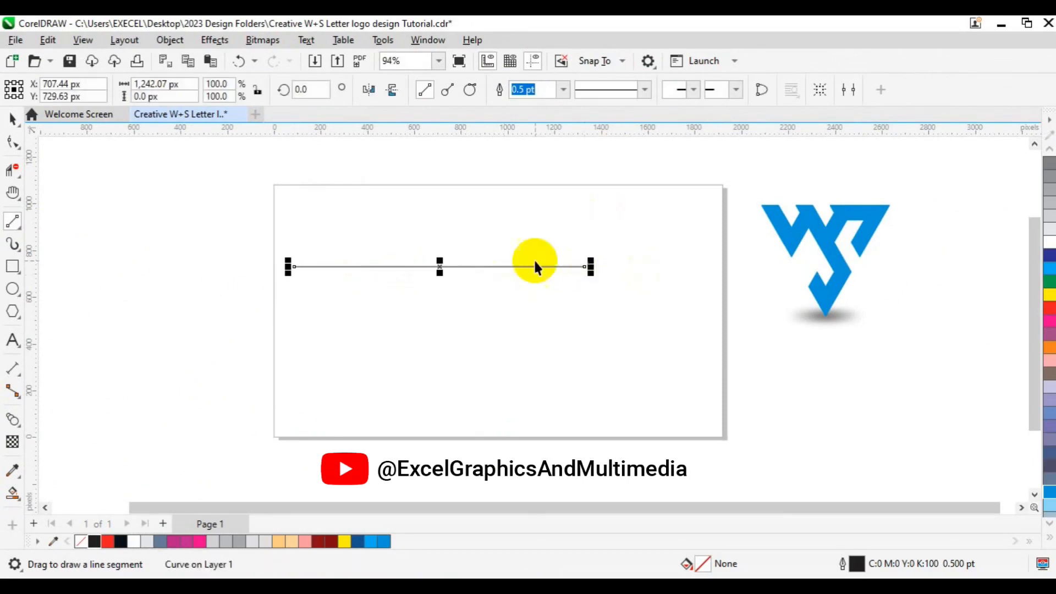
# Copy the horizontal line straight down below the original and select both lines
pyautogui.press('space')
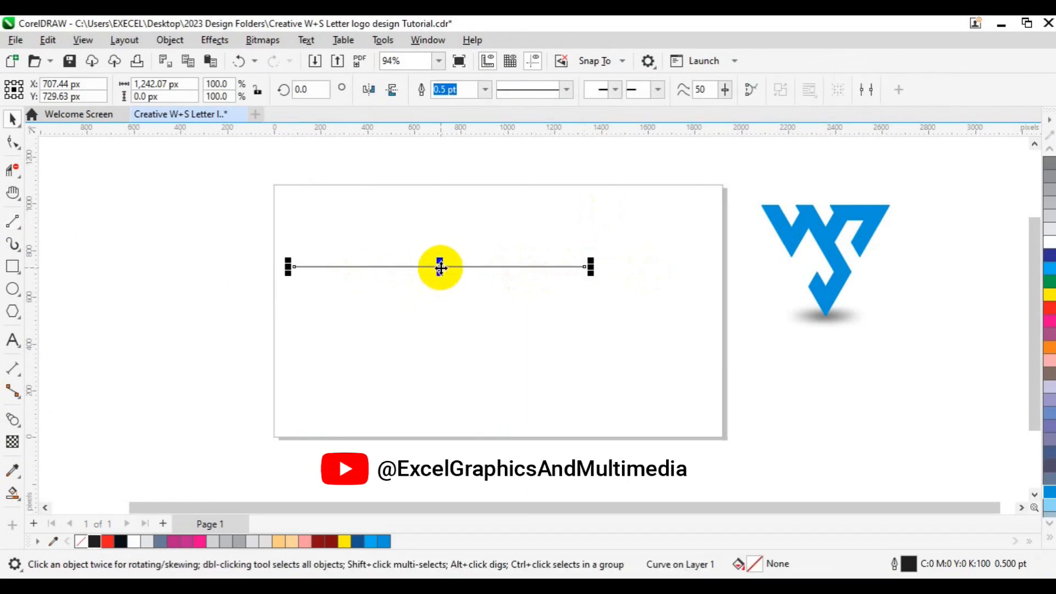
pyautogui.moveTo(440, 268); pyautogui.dragTo(452, 396)
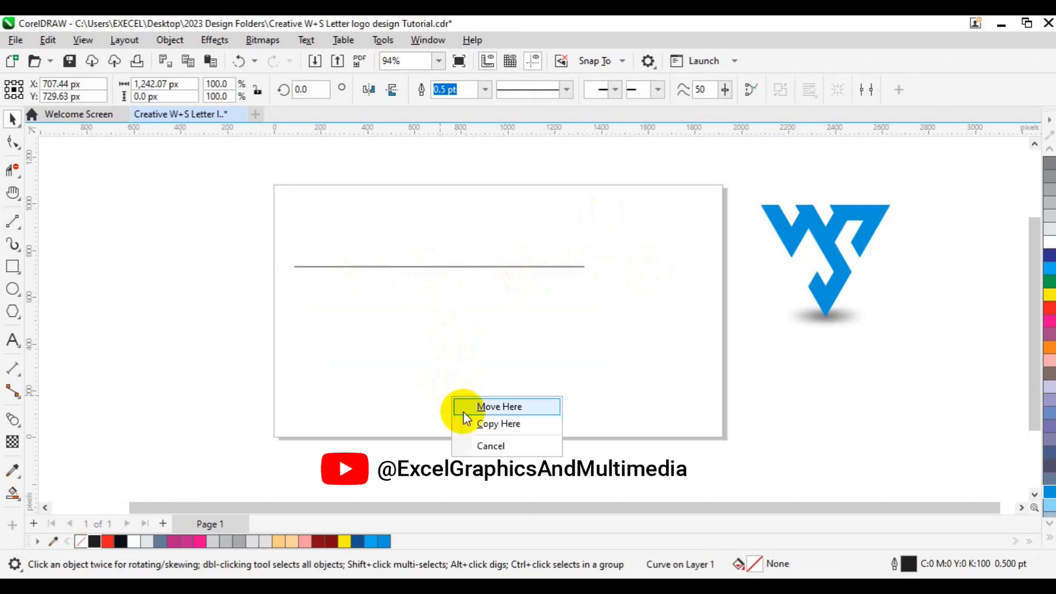
pyautogui.click(486, 424)
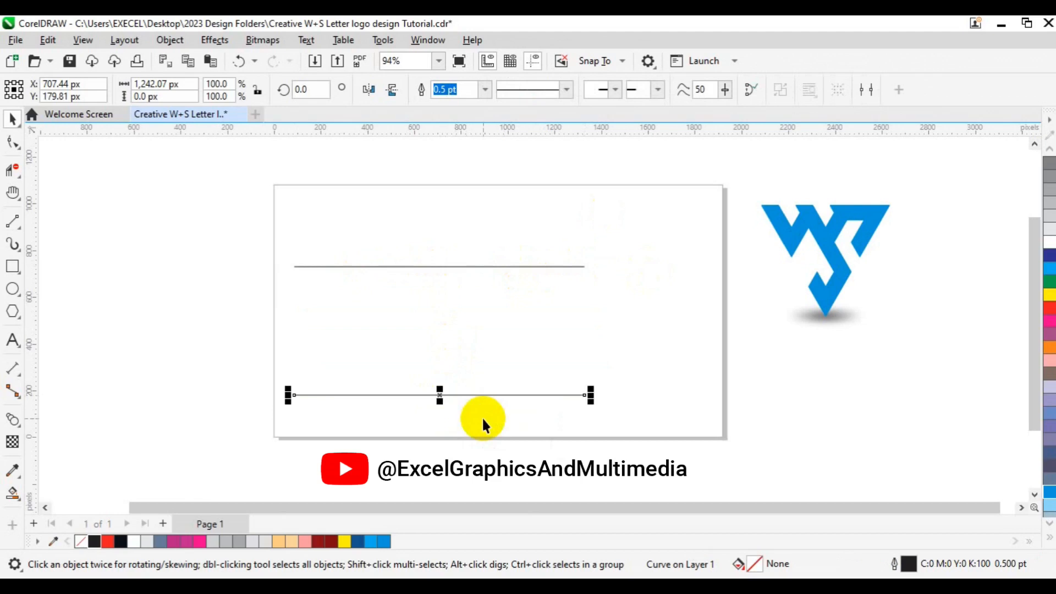
pyautogui.keyDown('shift'); pyautogui.click(488, 266); pyautogui.keyUp('shift')
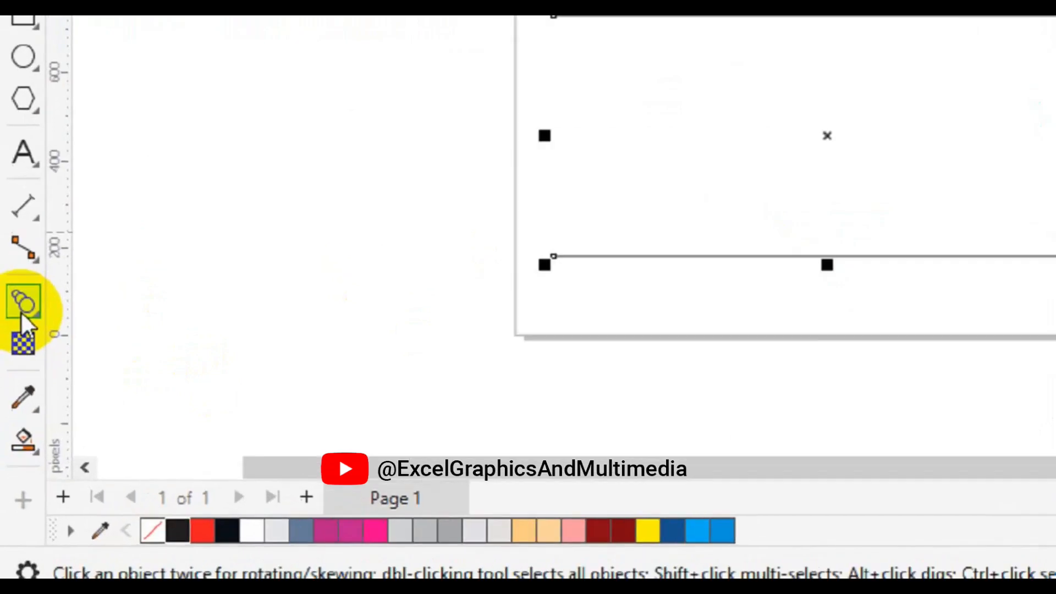
# Blend the two lines with the Blend tool and set the blend to 6 steps
pyautogui.click(11, 424)
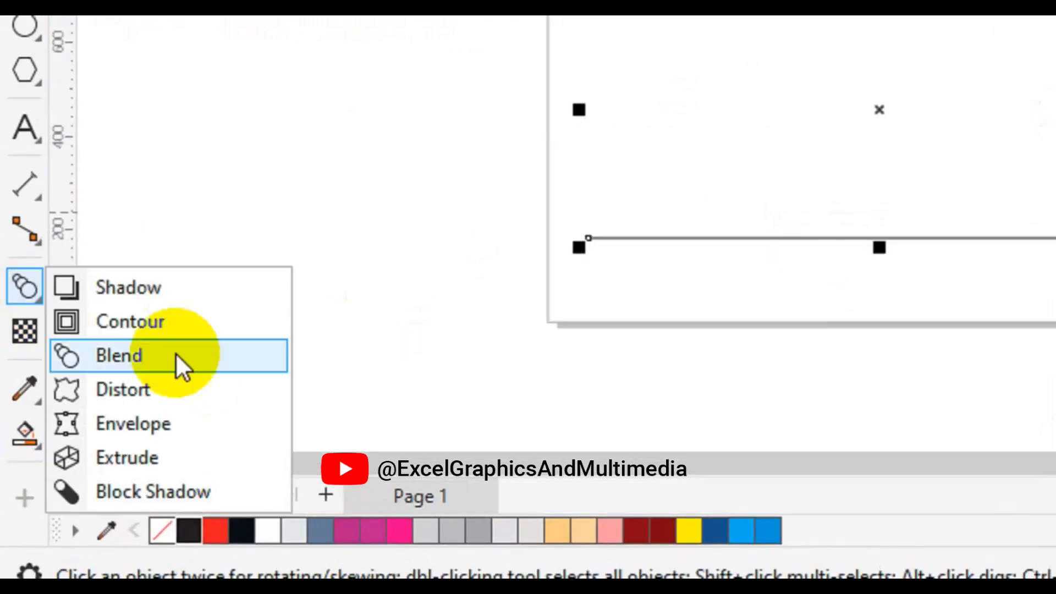
pyautogui.click(173, 363)
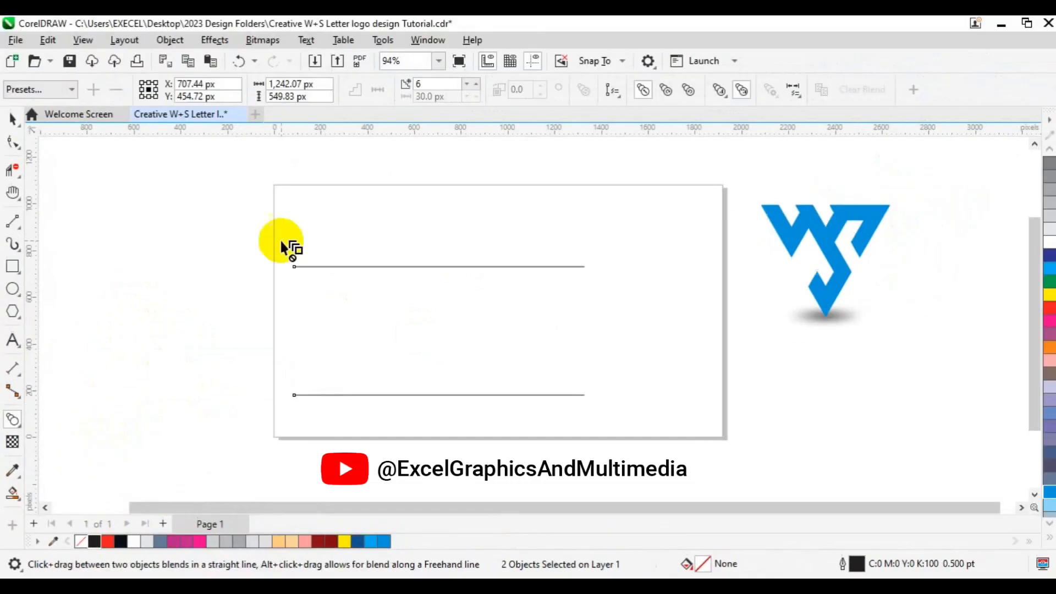
pyautogui.click(414, 84)
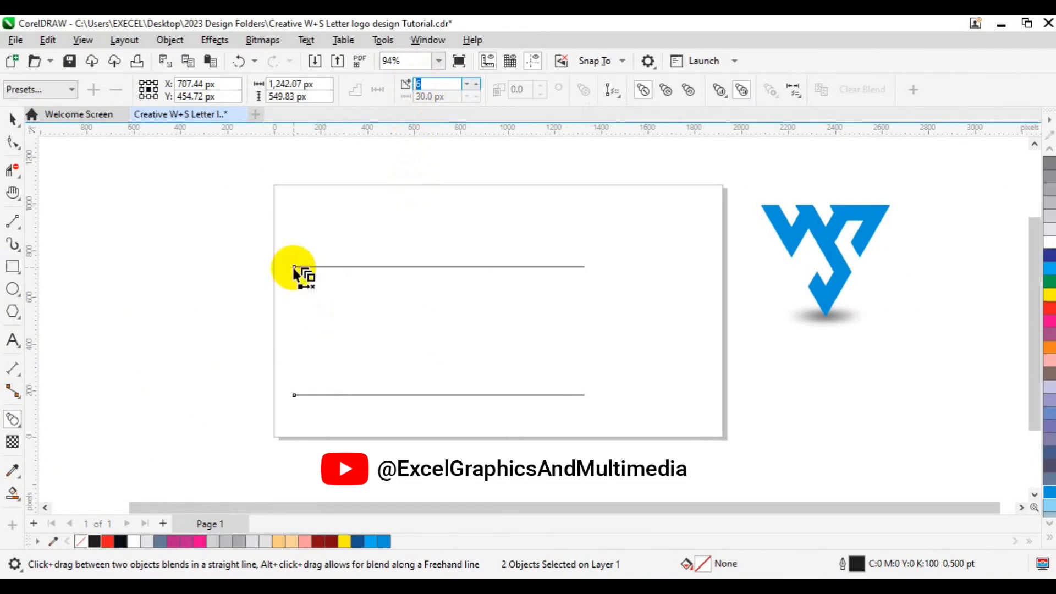
pyautogui.moveTo(294, 267); pyautogui.dragTo(441, 396)
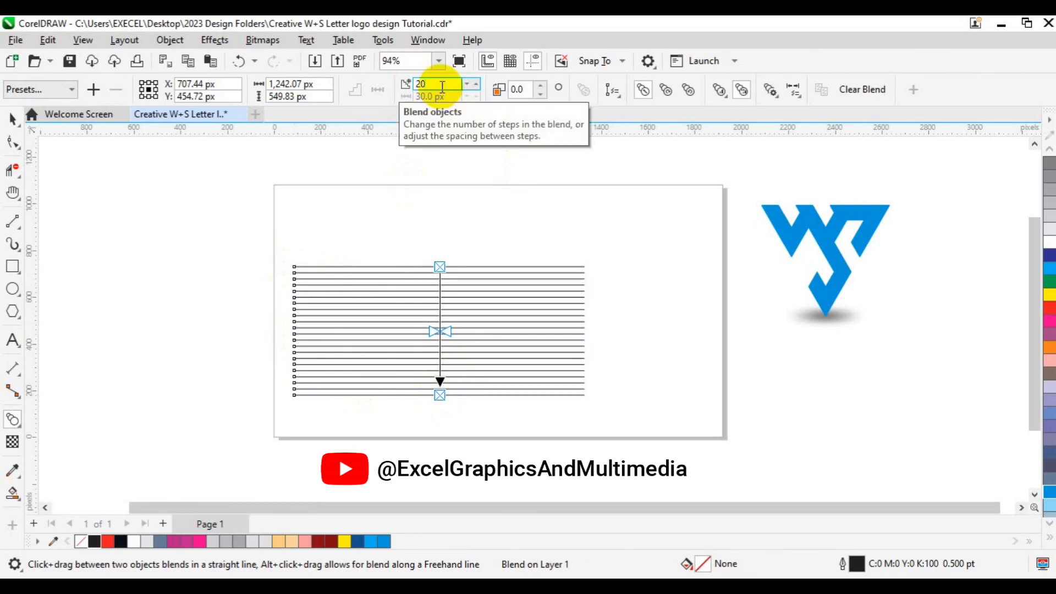
pyautogui.doubleClick(442, 86)
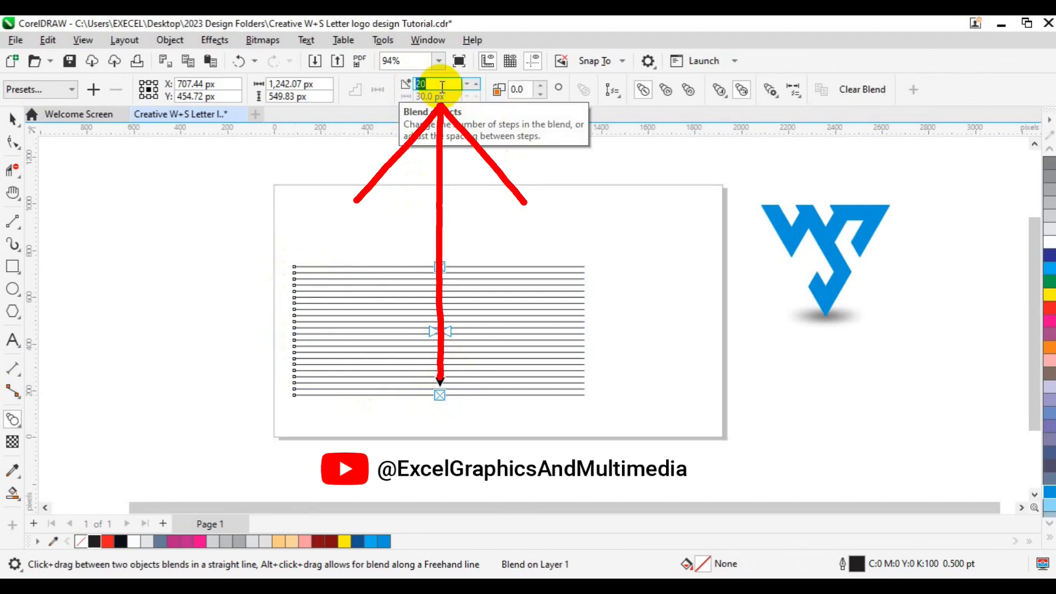
pyautogui.write('6')
pyautogui.press('Return')
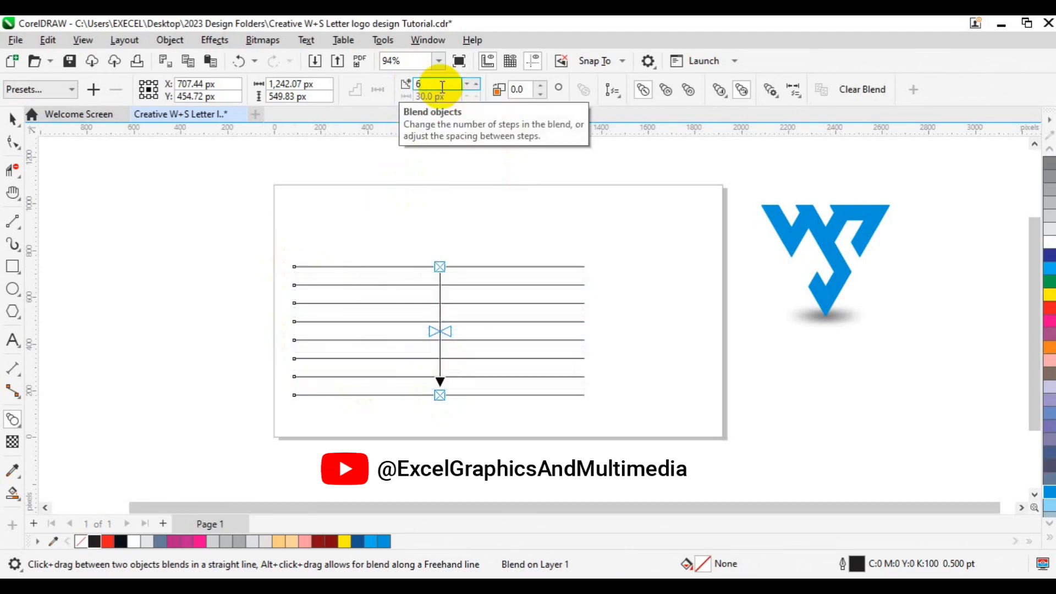
# Break the blend apart into separate lines
pyautogui.click(10, 117)
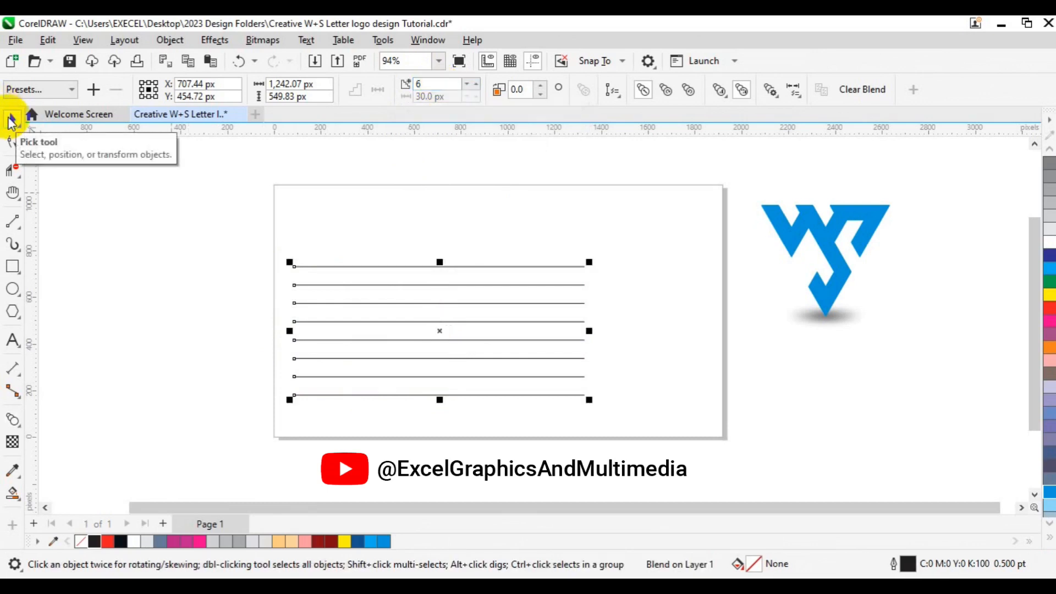
pyautogui.press('p')
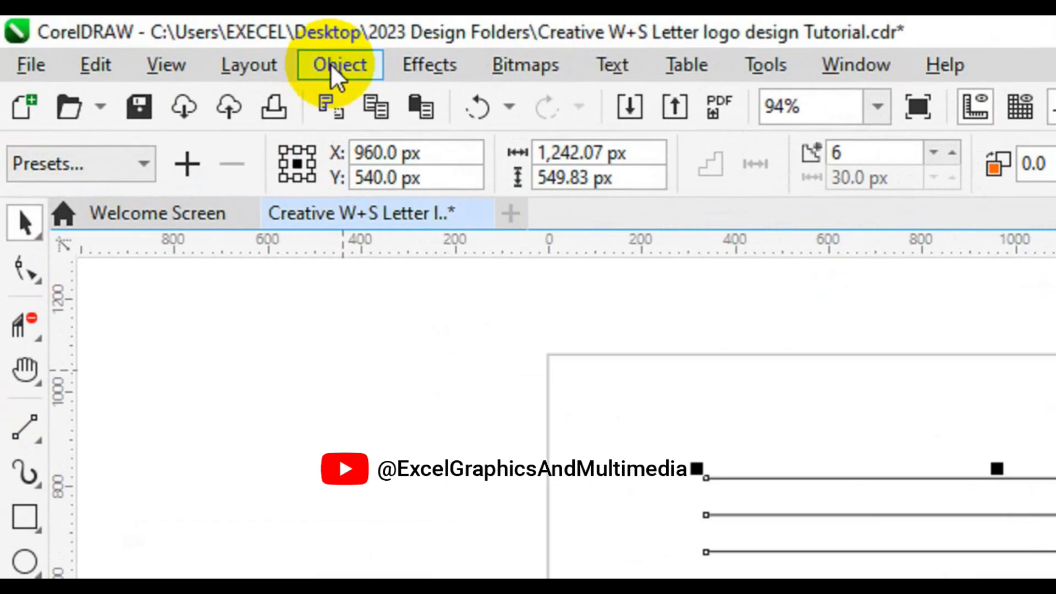
pyautogui.click(332, 70)
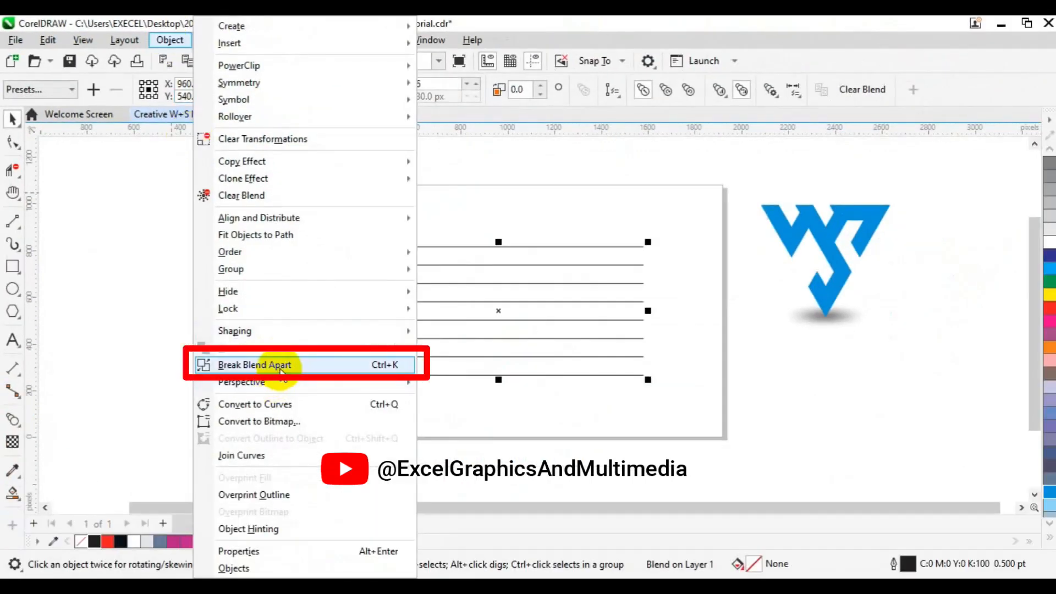
pyautogui.click(281, 369)
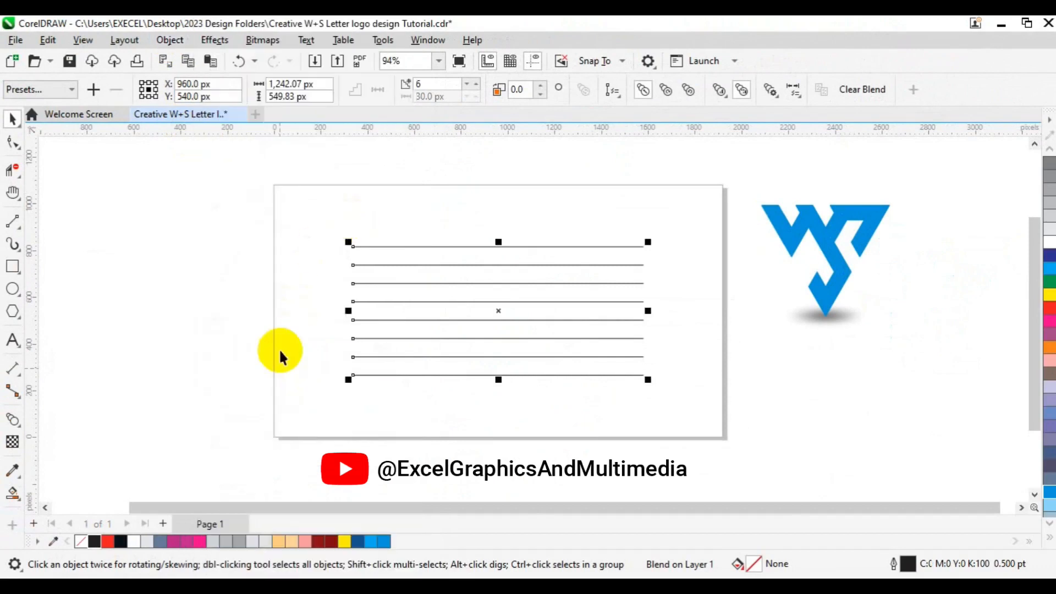
pyautogui.hotkey('ctrl', 'k')
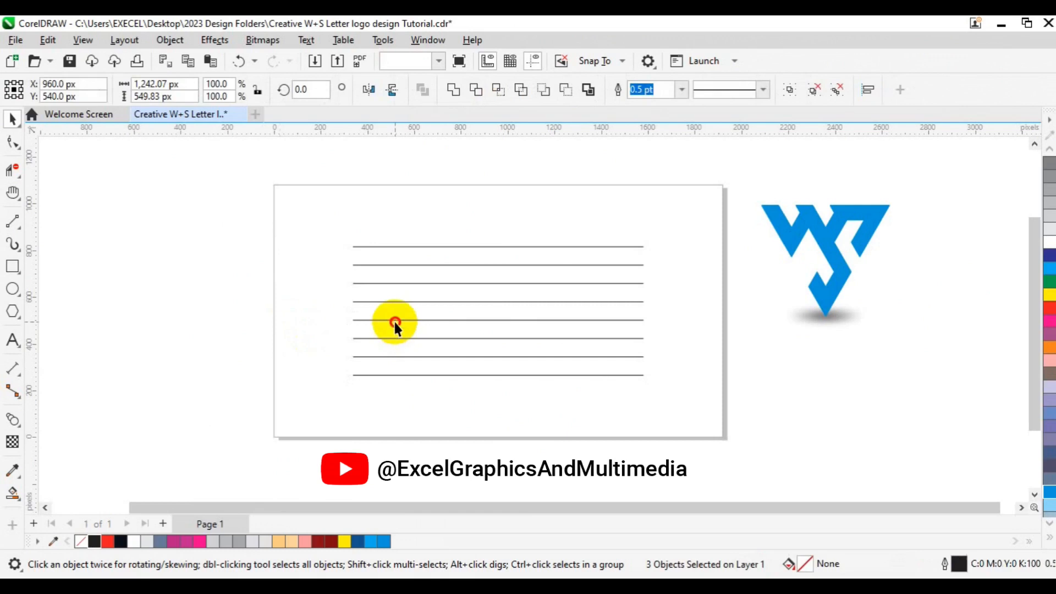
# Select all the horizontal lines and group them
pyautogui.click(394, 324)
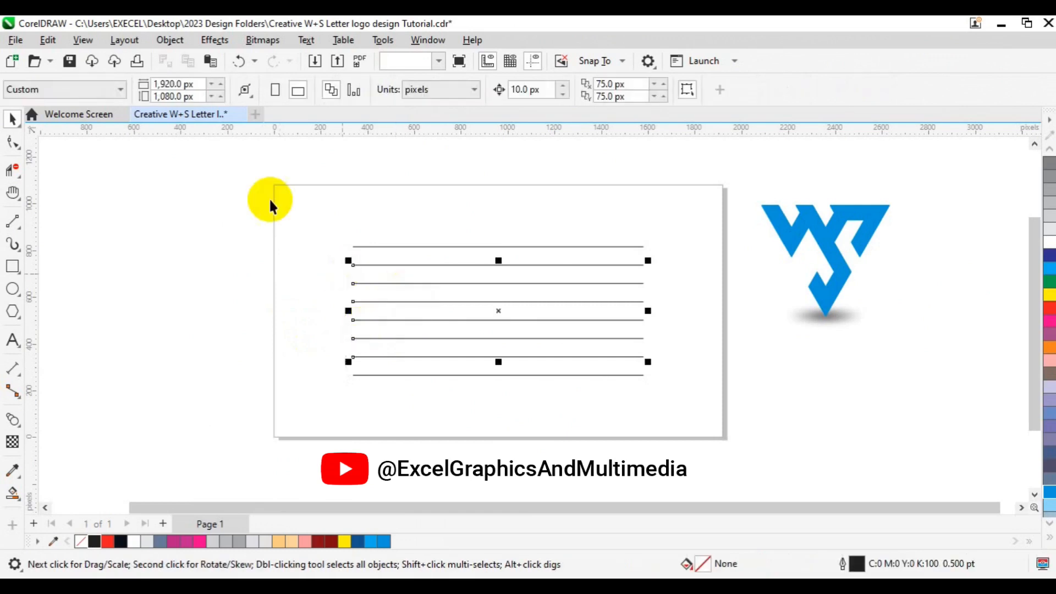
pyautogui.moveTo(270, 201); pyautogui.dragTo(715, 406)
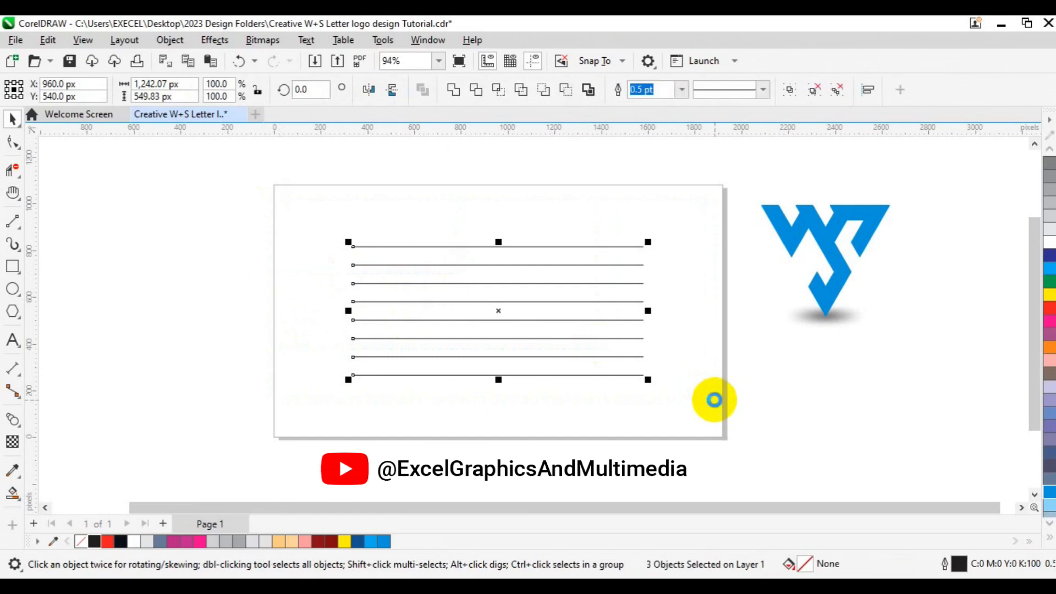
pyautogui.hotkey('ctrl', 'g')
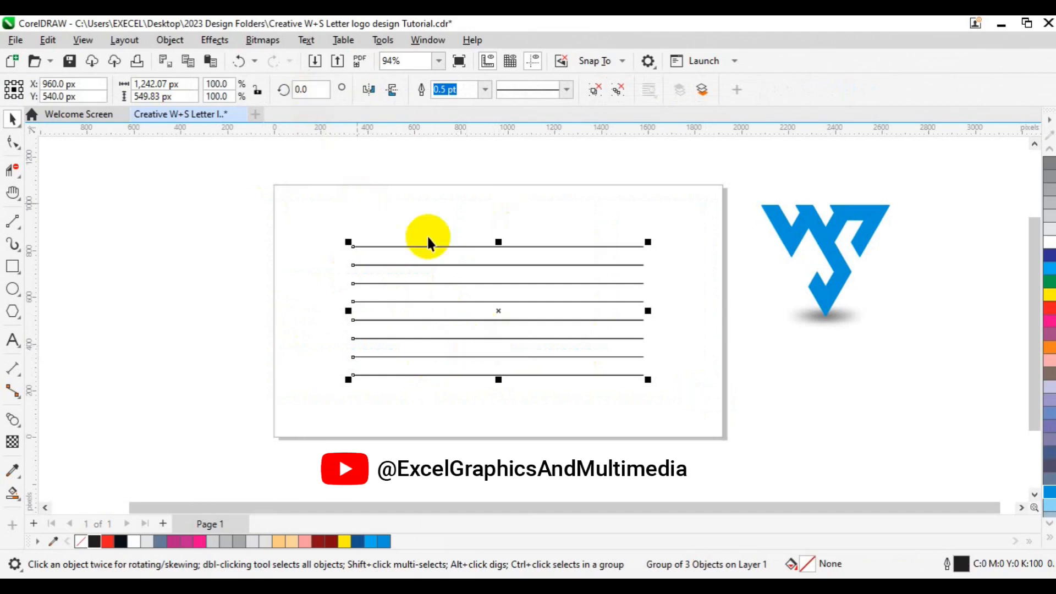
# Rotate a duplicate of the line group to 60 degrees
pyautogui.click(499, 307)
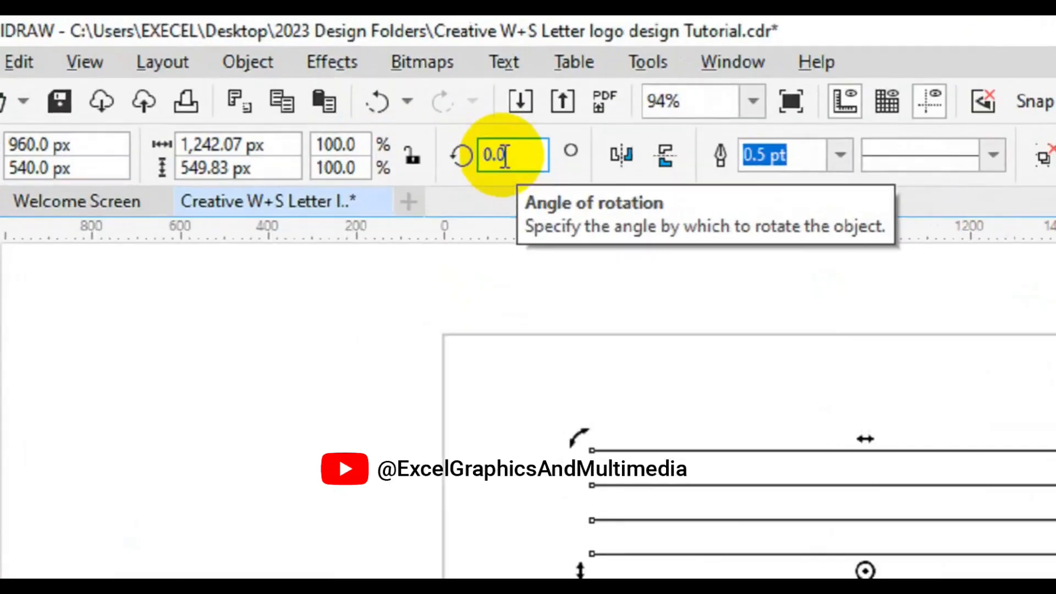
pyautogui.click(306, 90)
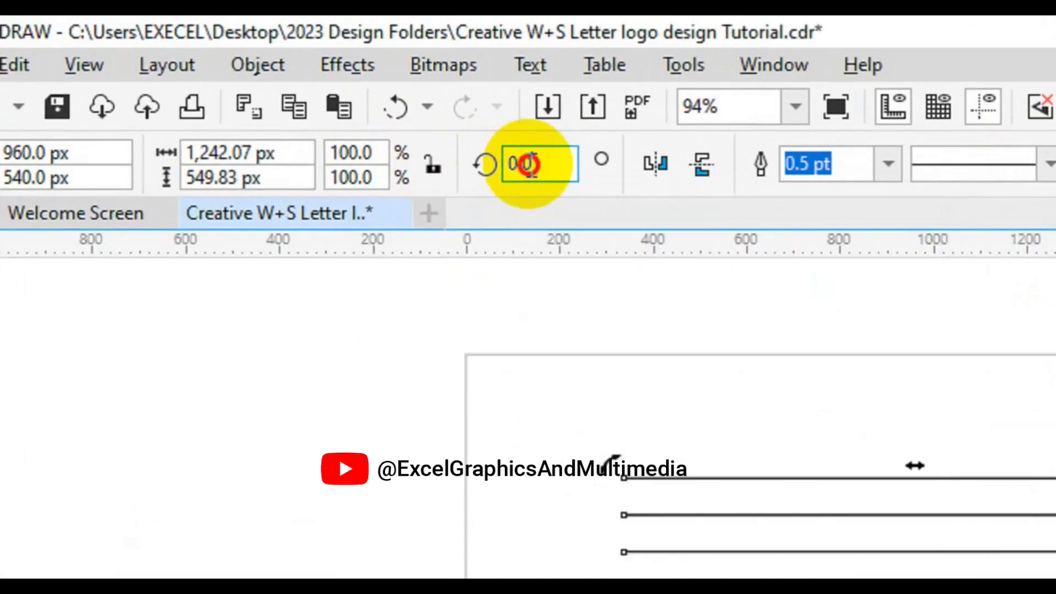
pyautogui.doubleClick(530, 164)
pyautogui.write('60')
pyautogui.press('Return')
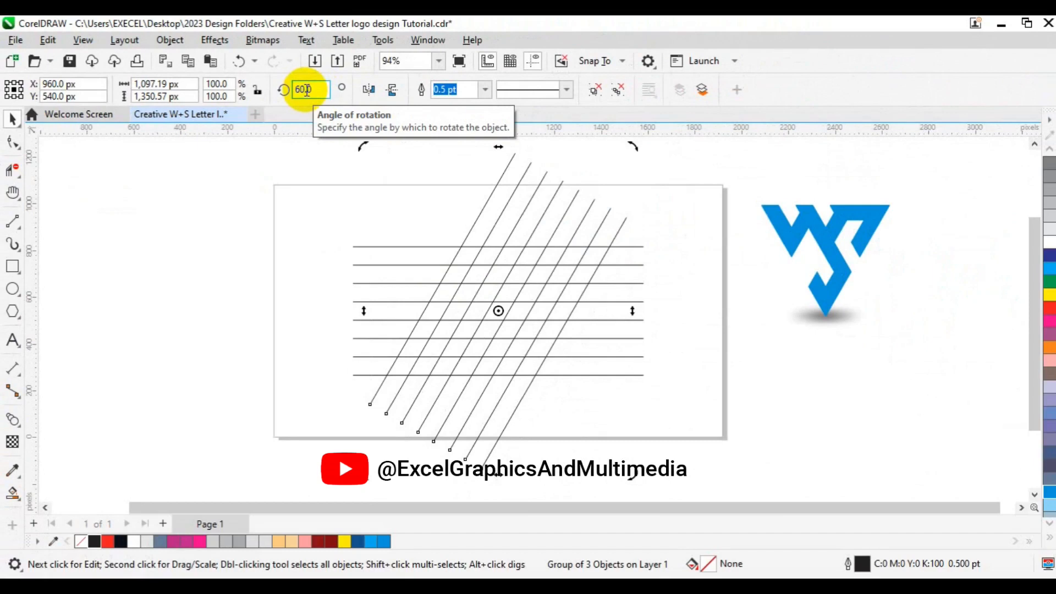
# Mirror a copy of the rotated group horizontally to form a third set of lines at 120 degrees
pyautogui.doubleClick(306, 89)
pyautogui.click(369, 96)
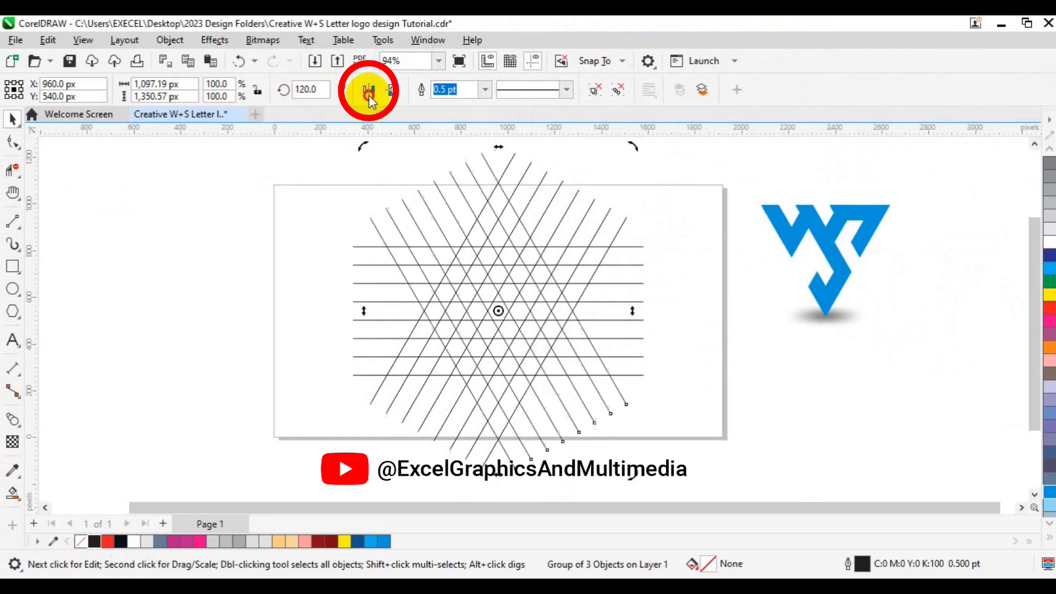
pyautogui.press('space')
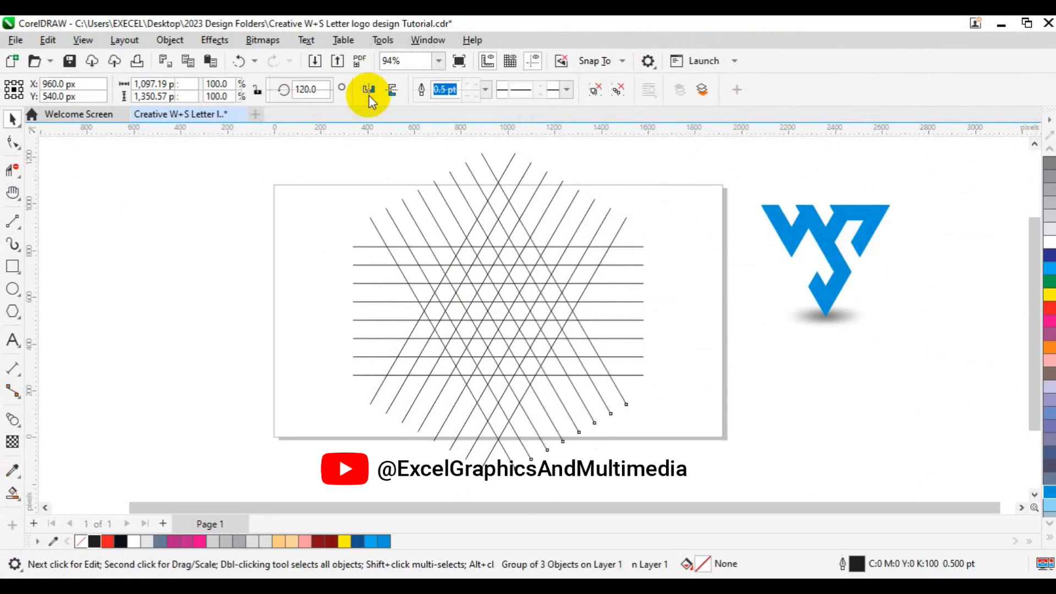
pyautogui.press('space')
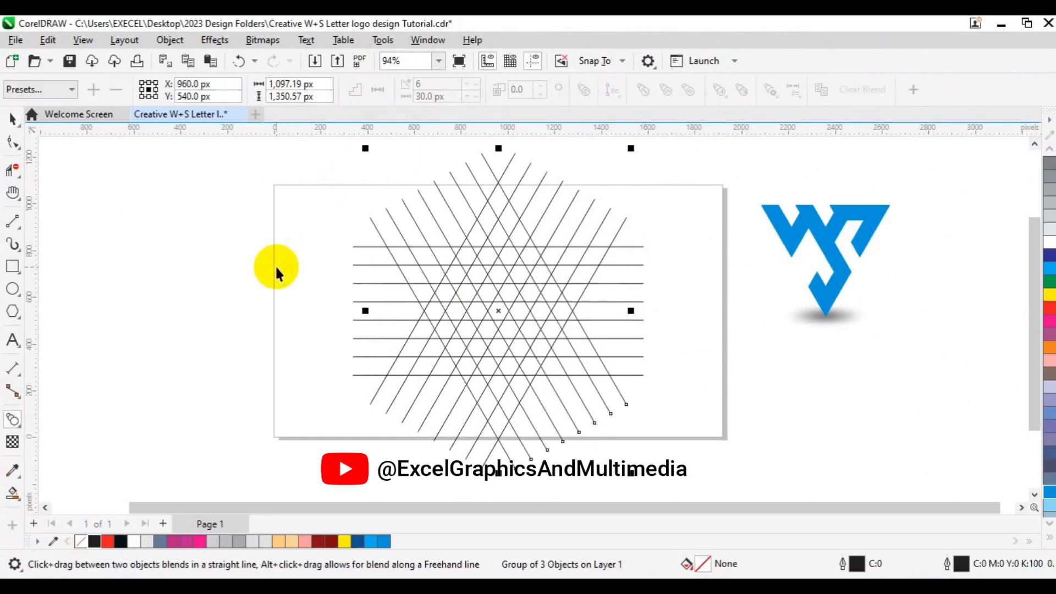
pyautogui.click(265, 300)
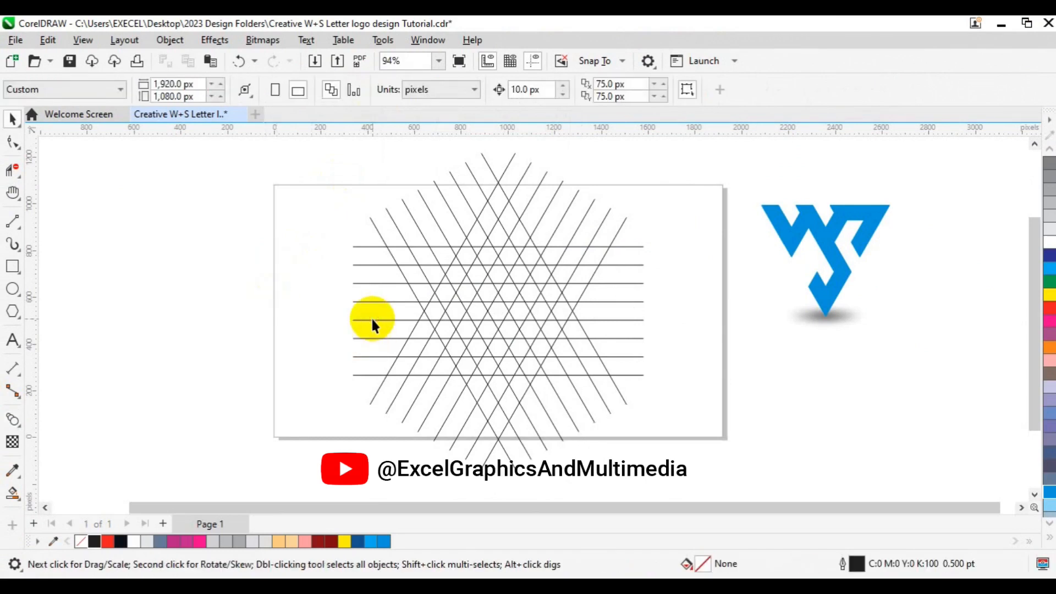
# Ungroup the horizontal line group
pyautogui.click(373, 321)
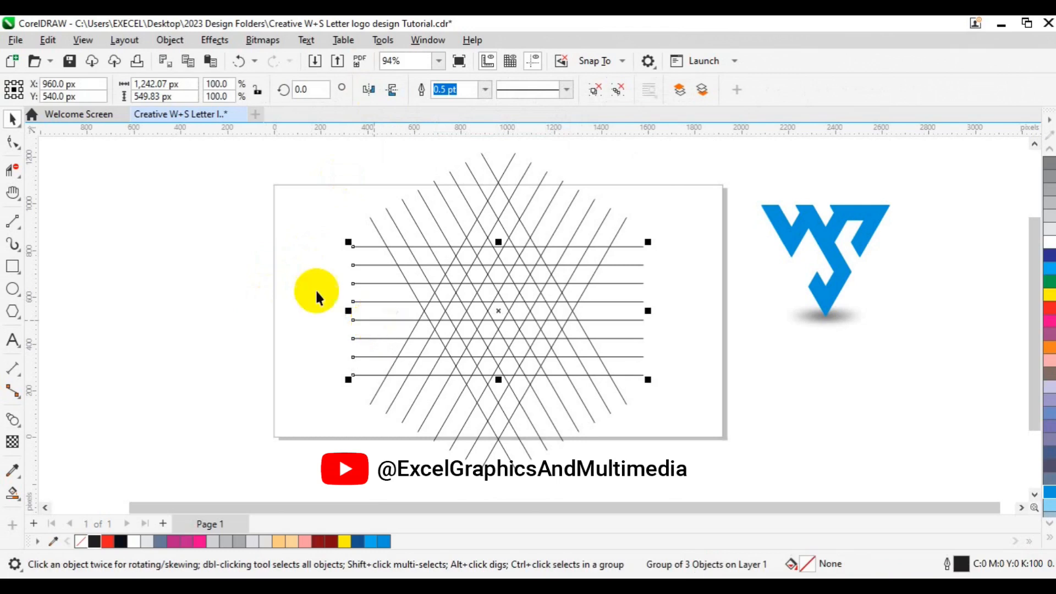
pyautogui.click(616, 91)
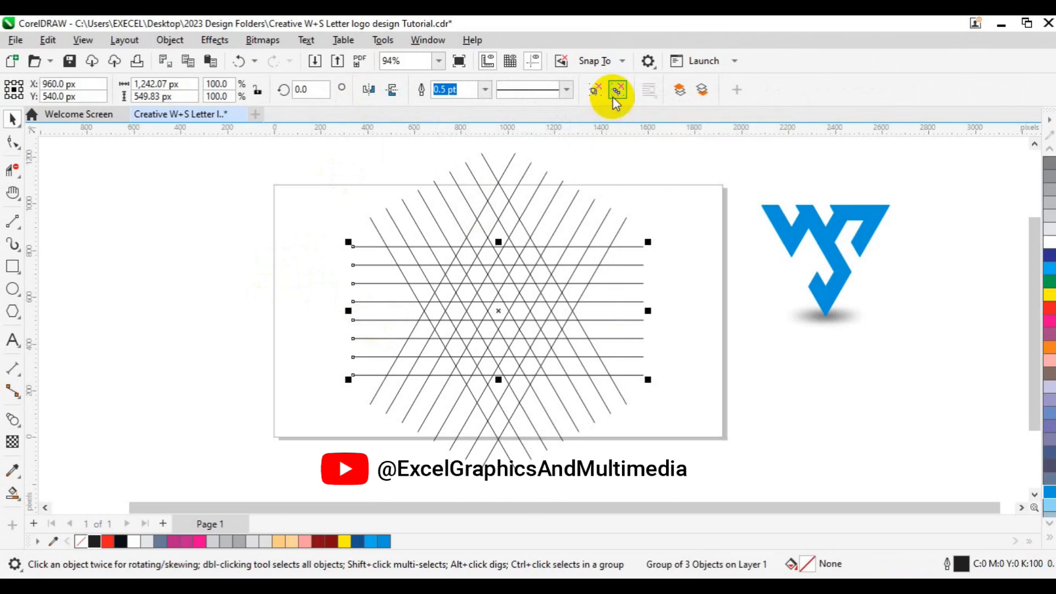
pyautogui.click(219, 262)
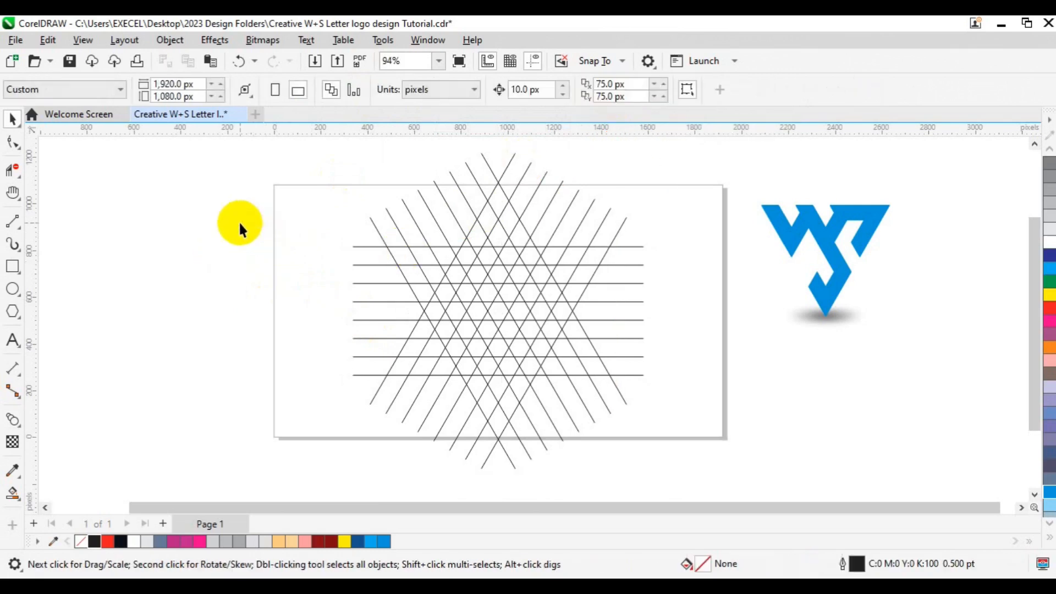
# Delete the top three horizontal lines
pyautogui.moveTo(240, 223); pyautogui.dragTo(674, 296)
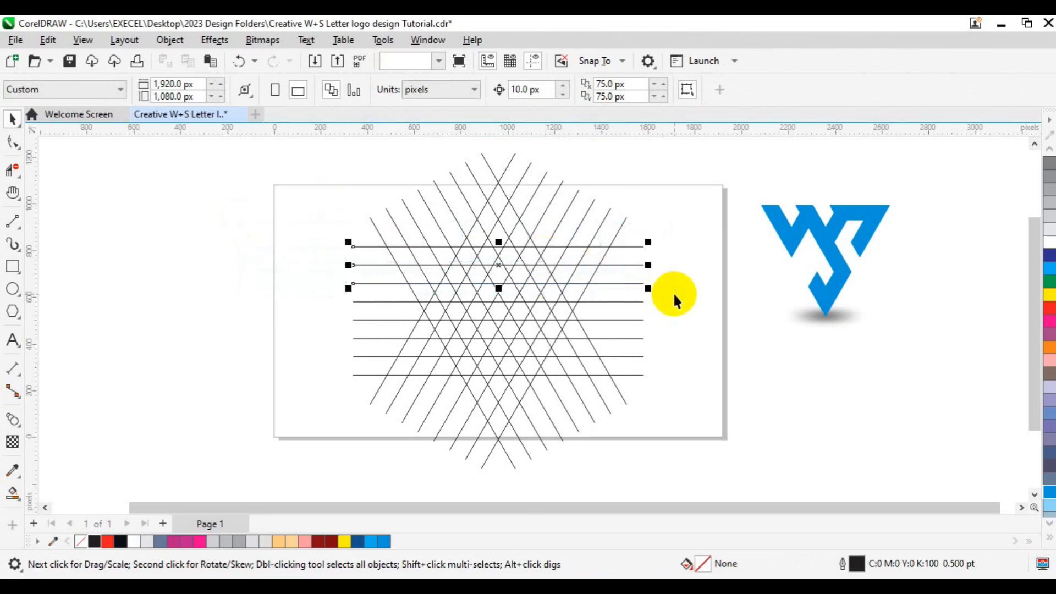
pyautogui.press('Delete')
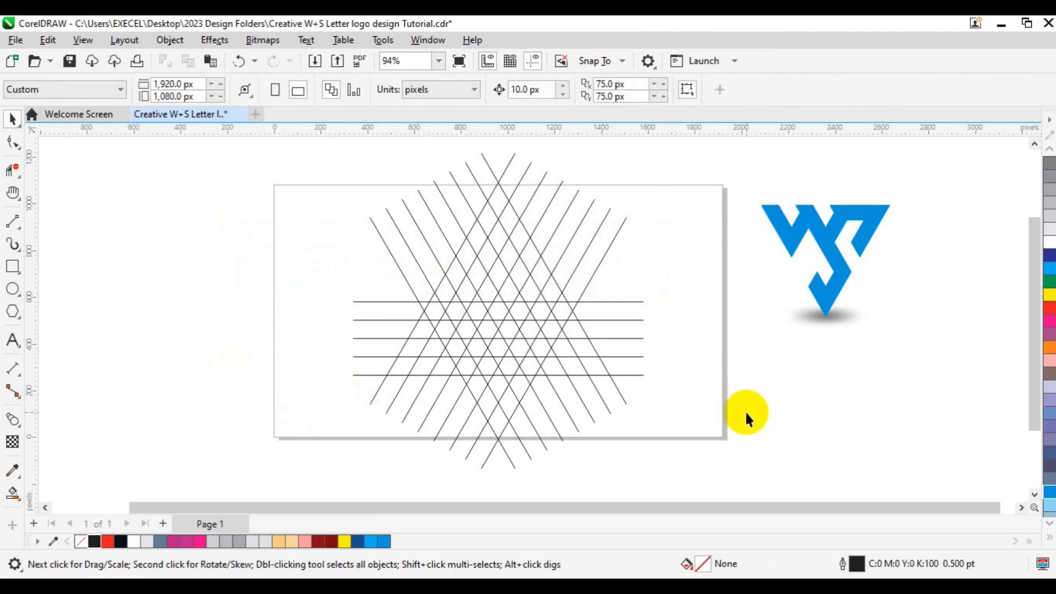
# Delete the bottom three horizontal lines, leaving the two middle ones
pyautogui.moveTo(745, 412); pyautogui.dragTo(336, 338)
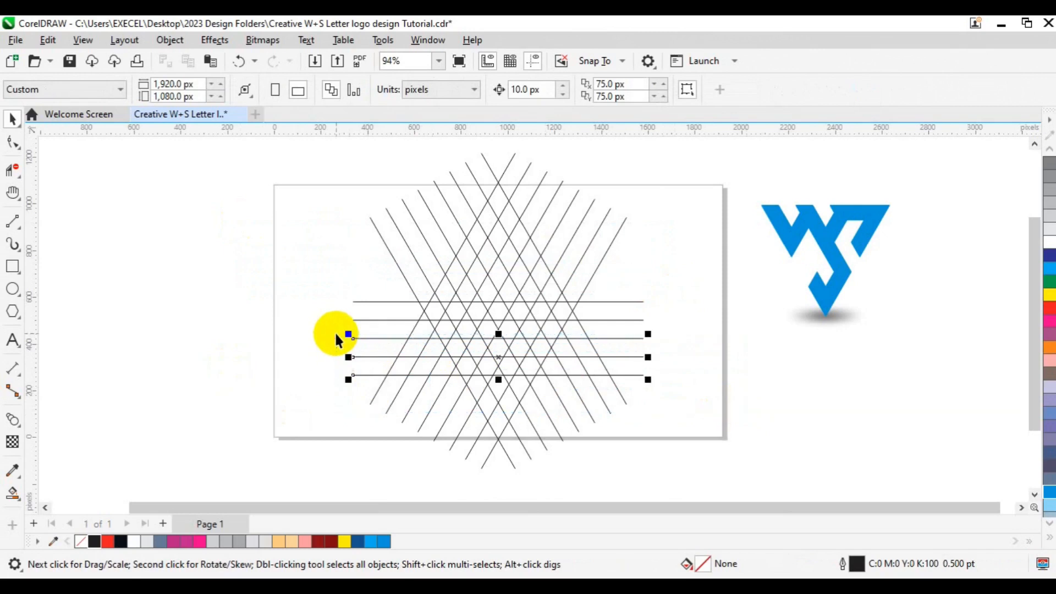
pyautogui.press('Delete')
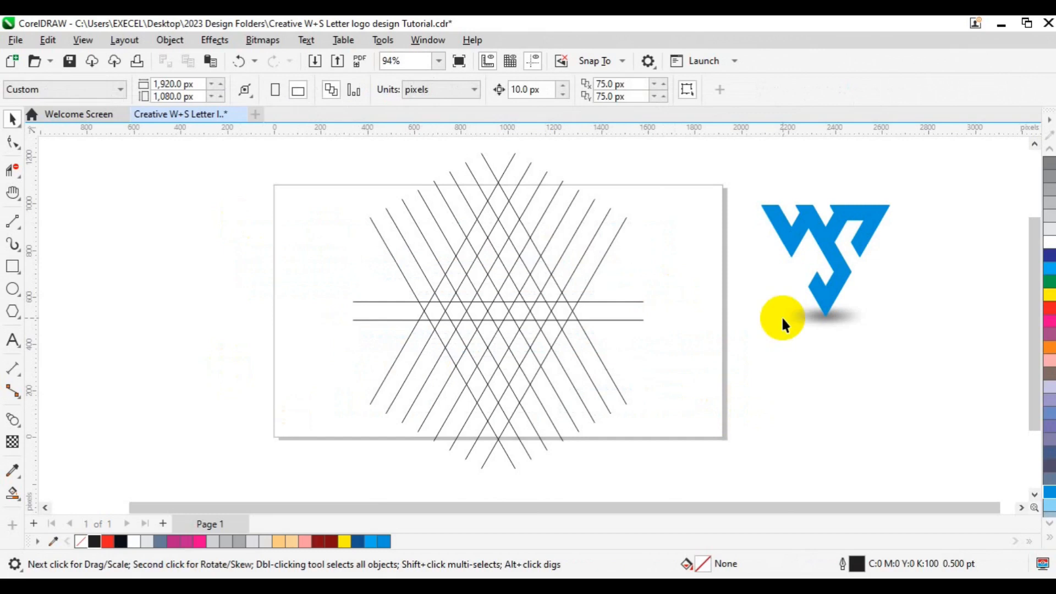
# Use Smart Fill to fill the grid regions that form the two V strokes of the W
pyautogui.click(19, 497)
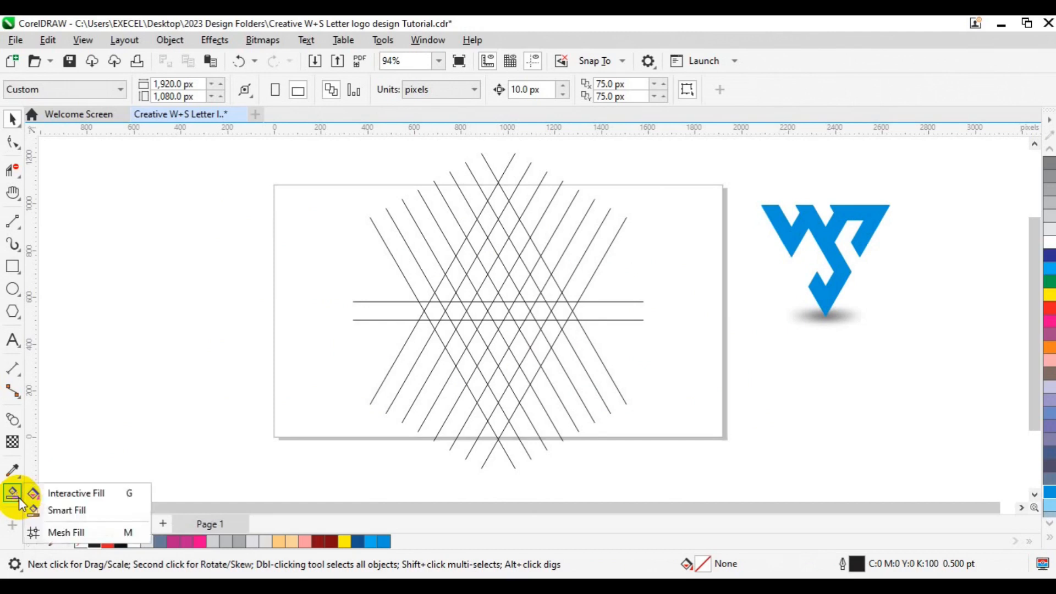
pyautogui.click(55, 510)
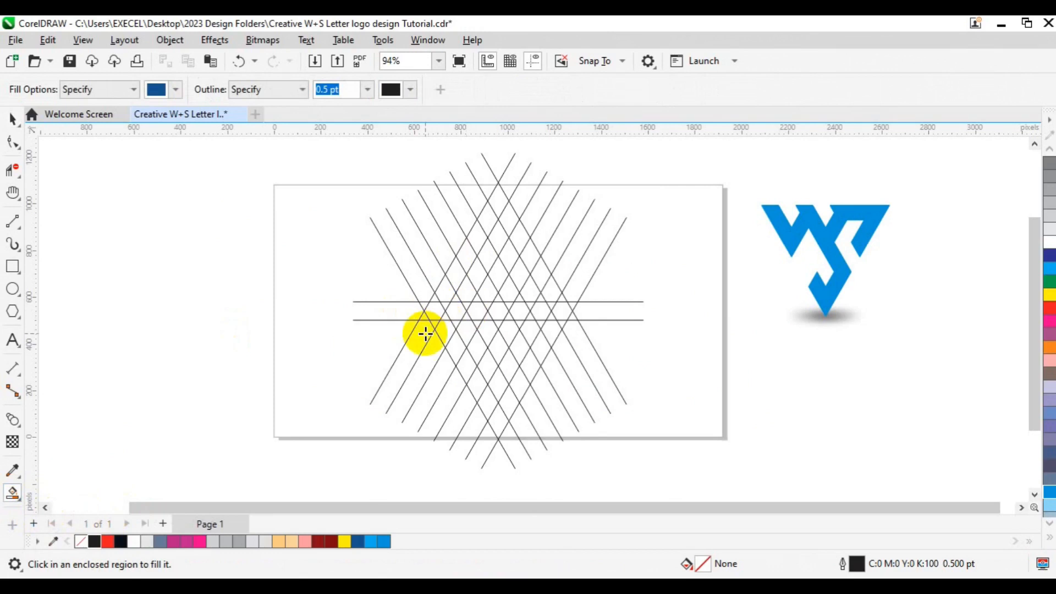
pyautogui.click(425, 305)
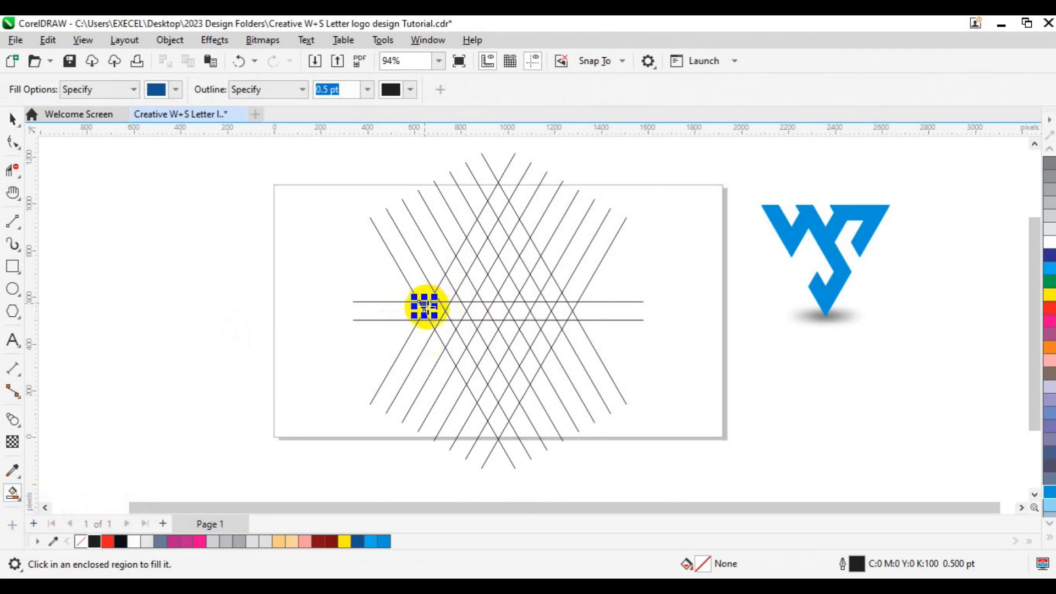
pyautogui.click(434, 309)
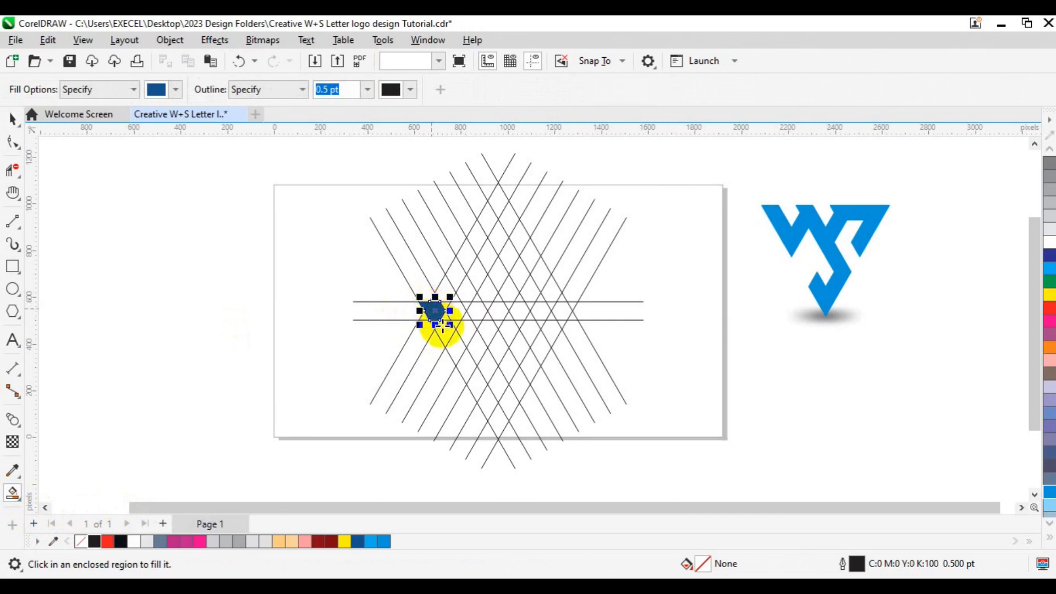
pyautogui.click(445, 333)
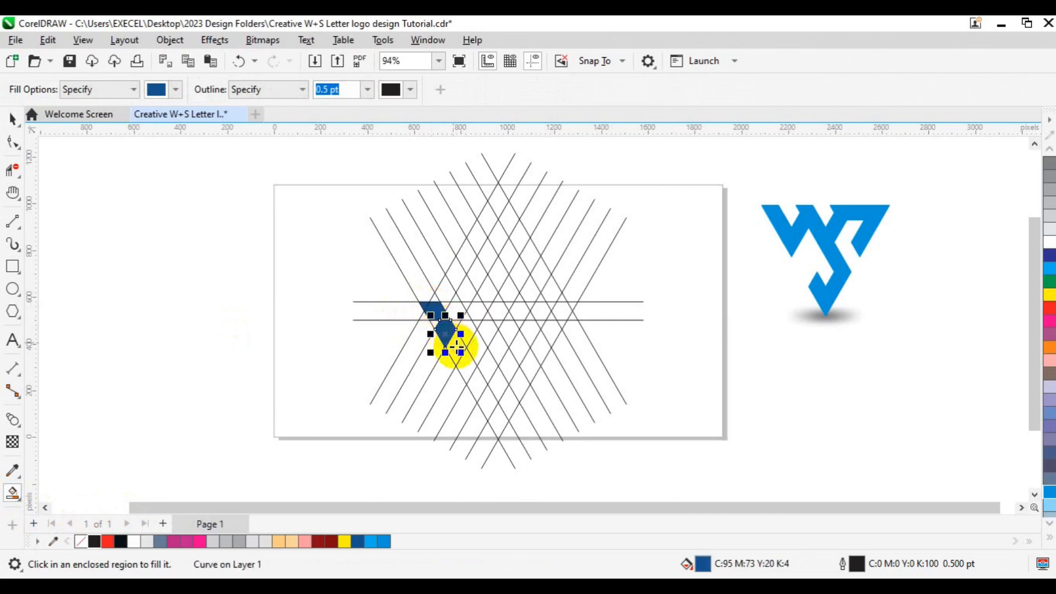
pyautogui.click(457, 347)
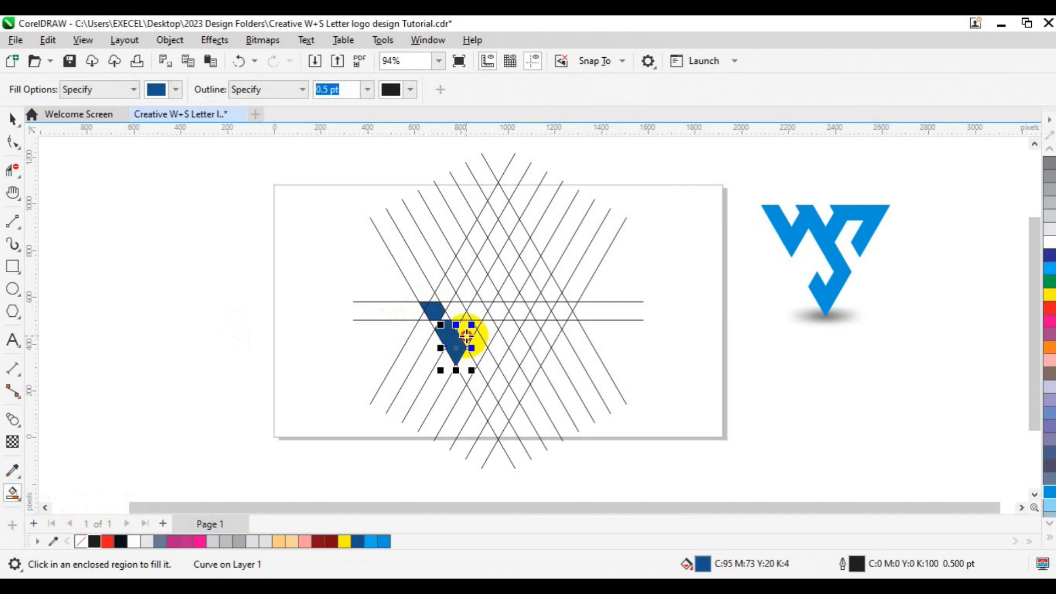
pyautogui.click(466, 334)
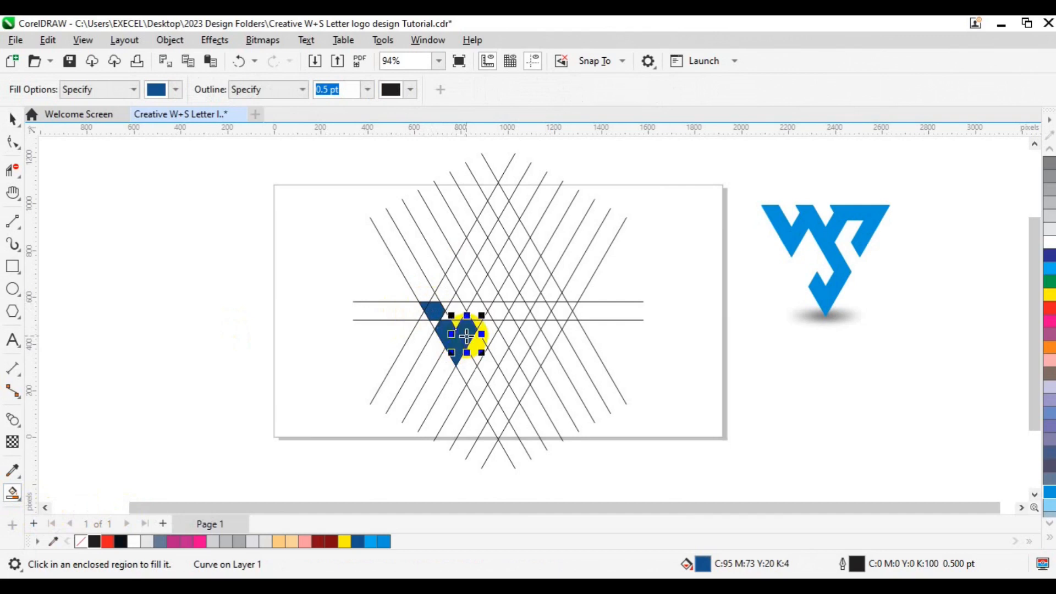
pyautogui.click(478, 311)
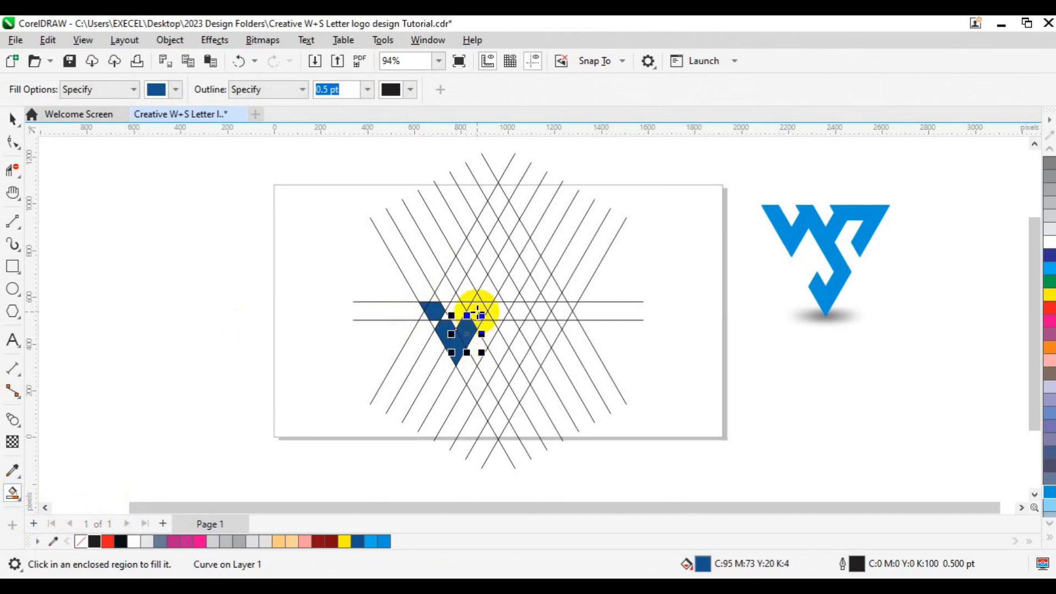
pyautogui.click(477, 311)
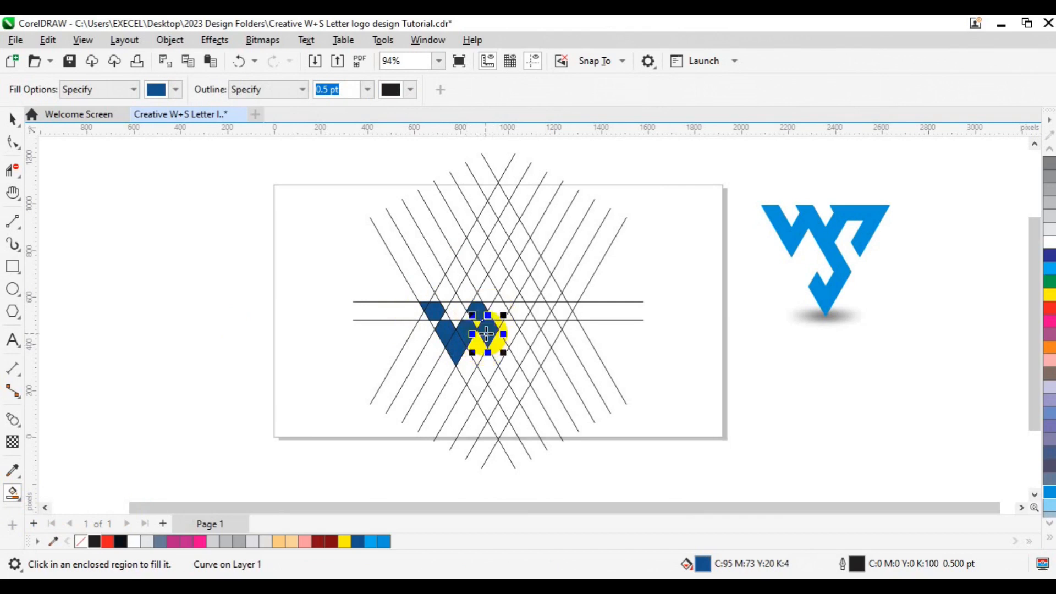
pyautogui.click(497, 348)
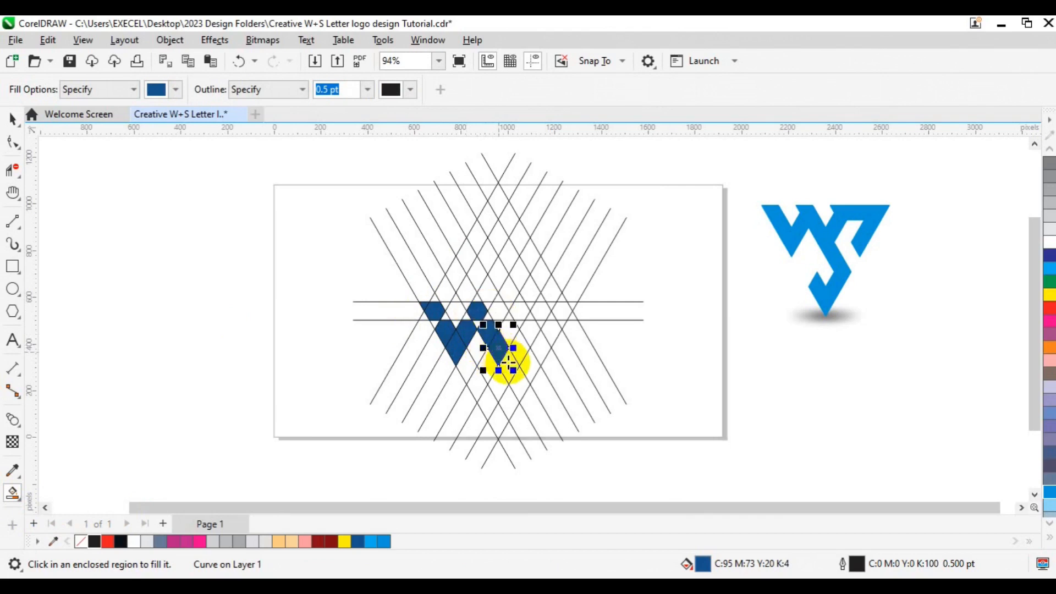
pyautogui.click(508, 364)
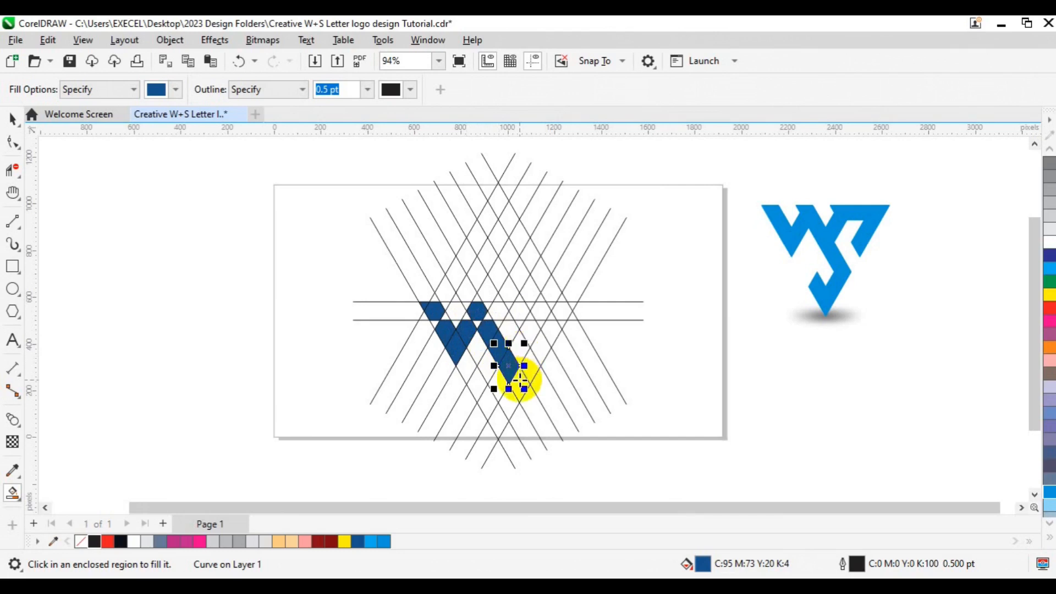
# Smart Fill the regions of the long diagonal stroke running down to the bottom point
pyautogui.click(511, 406)
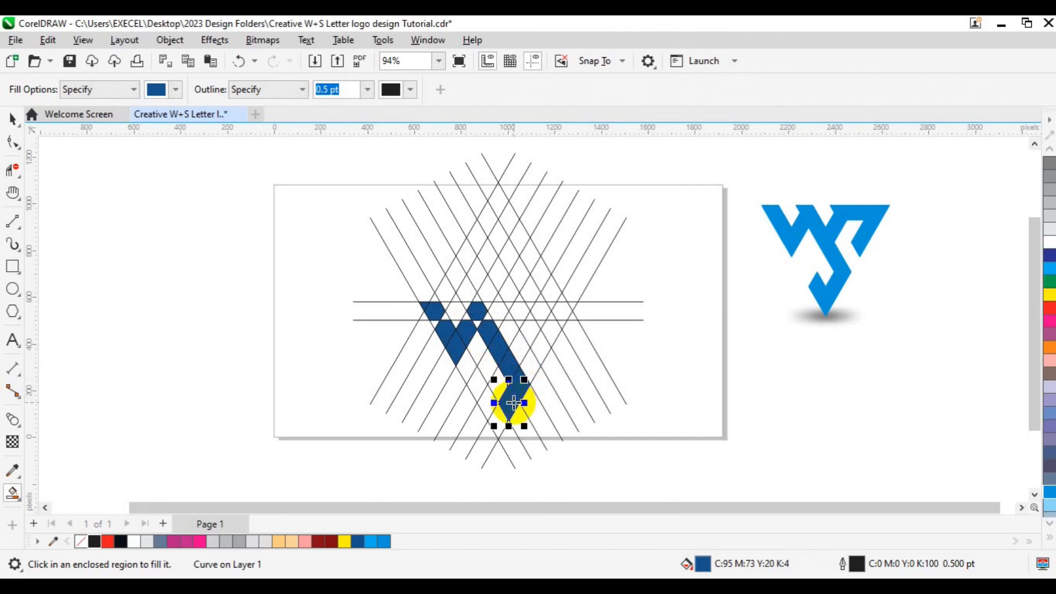
pyautogui.moveTo(500, 424)
pyautogui.mouseDown()
pyautogui.moveTo(484, 428)
pyautogui.moveTo(490, 406)
pyautogui.mouseUp()
pyautogui.click(490, 405)
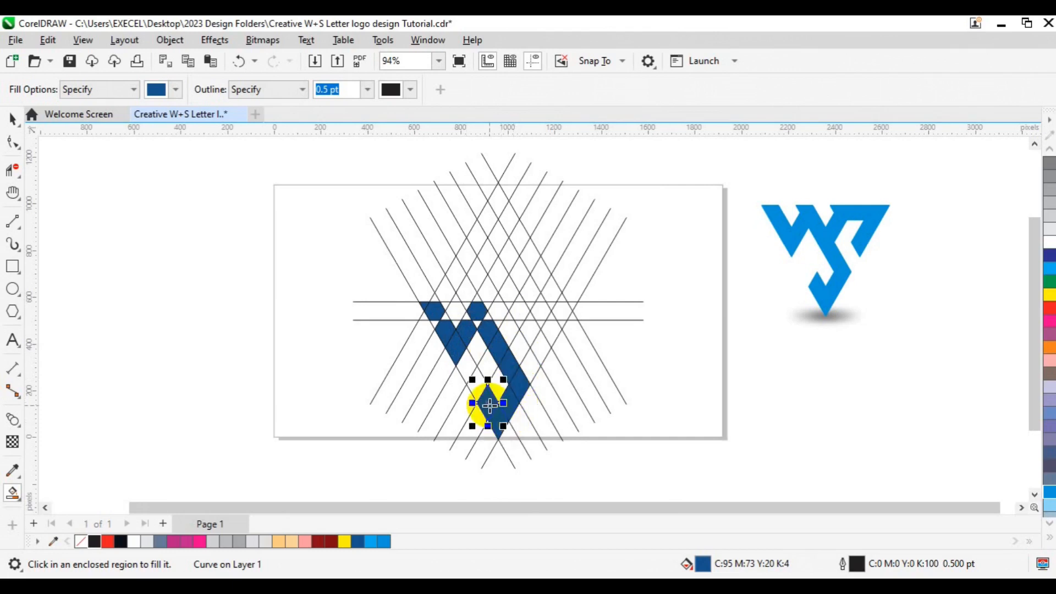
# Smart Fill the regions along the top band and right diagonal to form the S arm
pyautogui.click(508, 339)
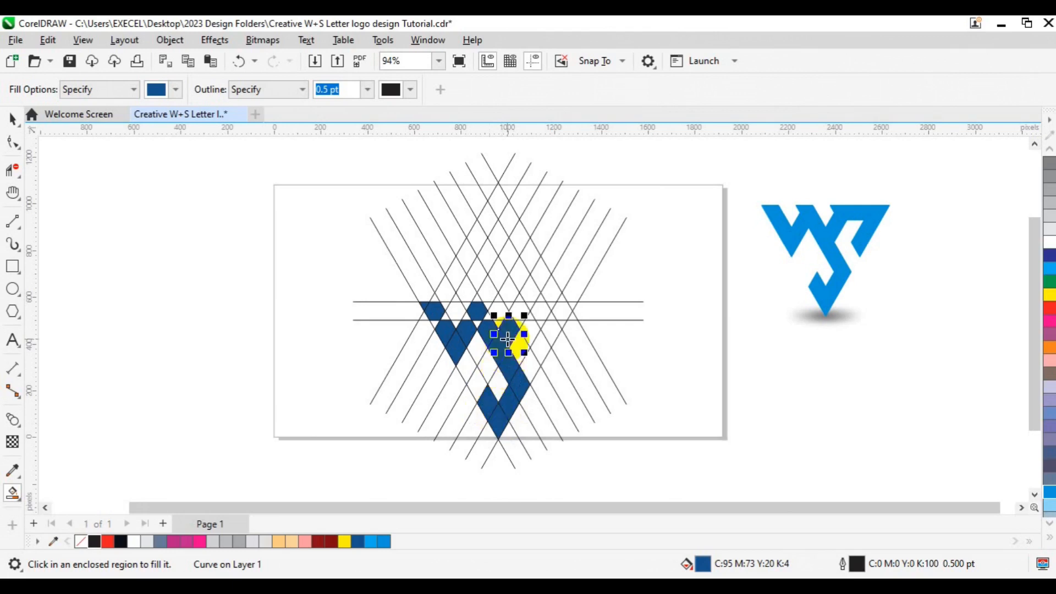
pyautogui.click(518, 309)
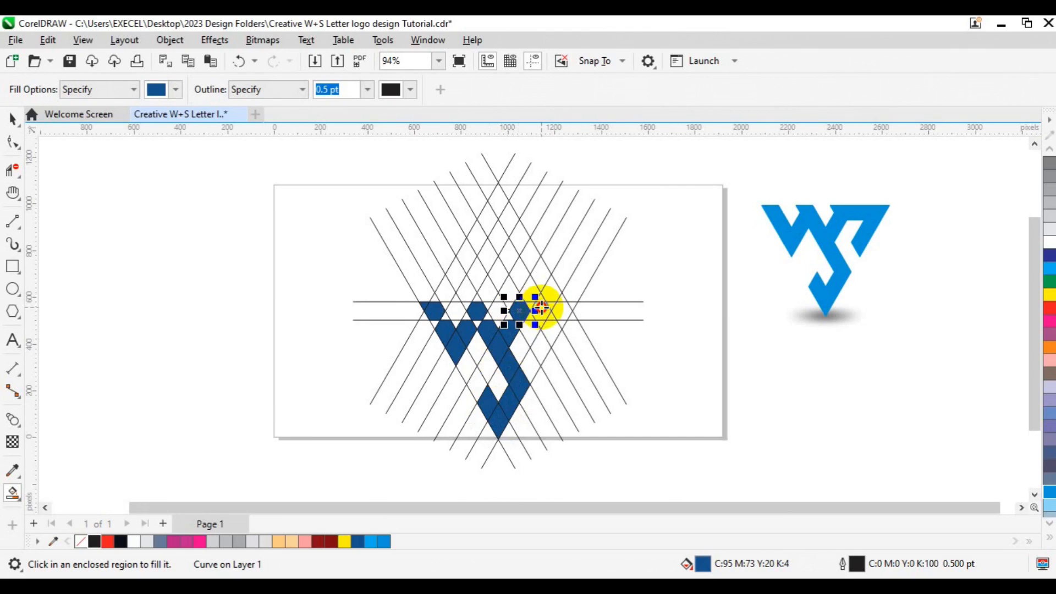
pyautogui.click(568, 308)
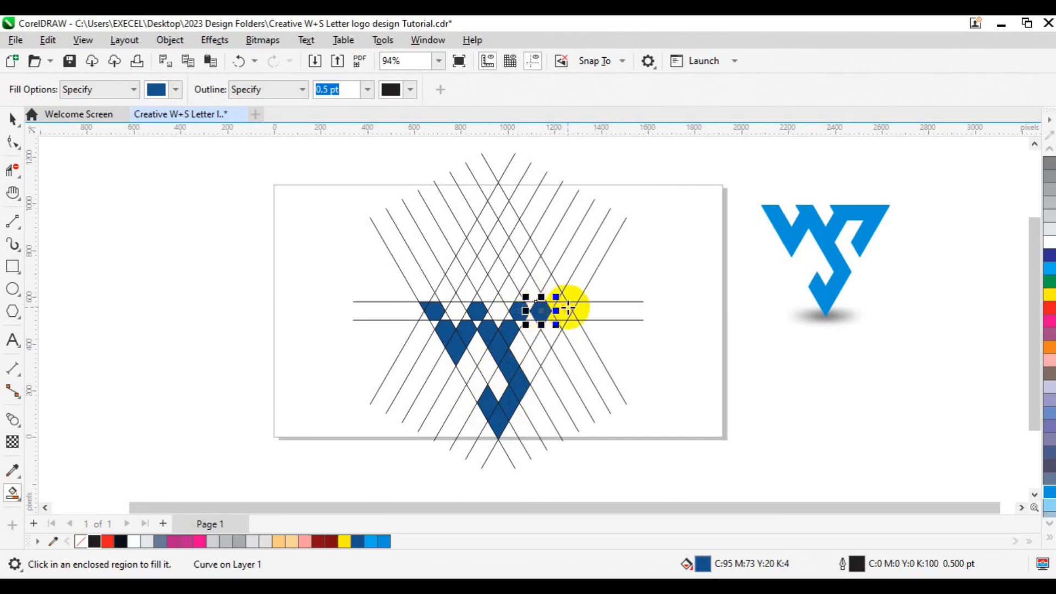
pyautogui.click(569, 310)
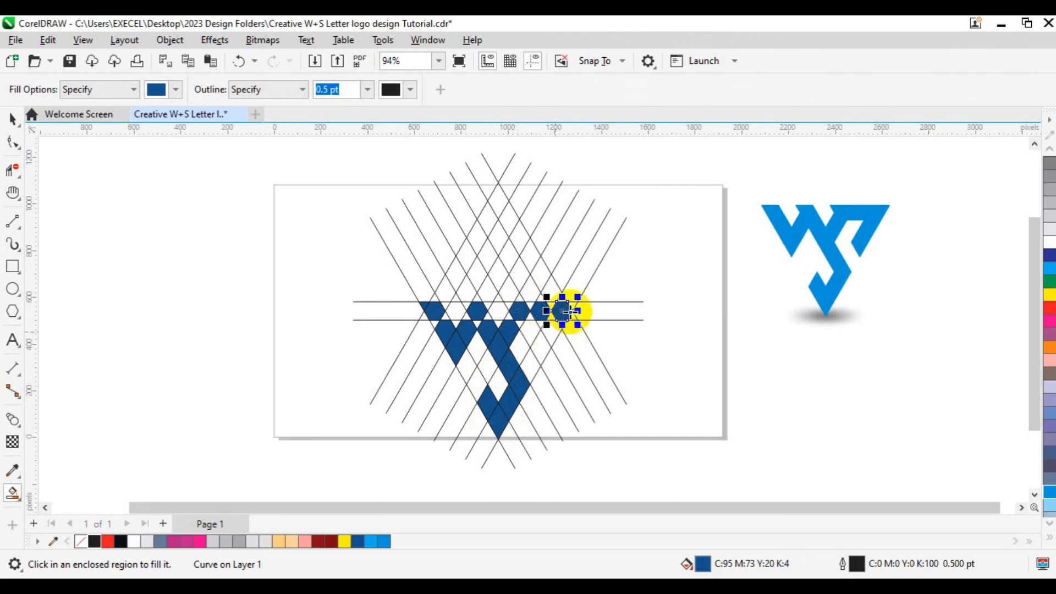
pyautogui.click(573, 305)
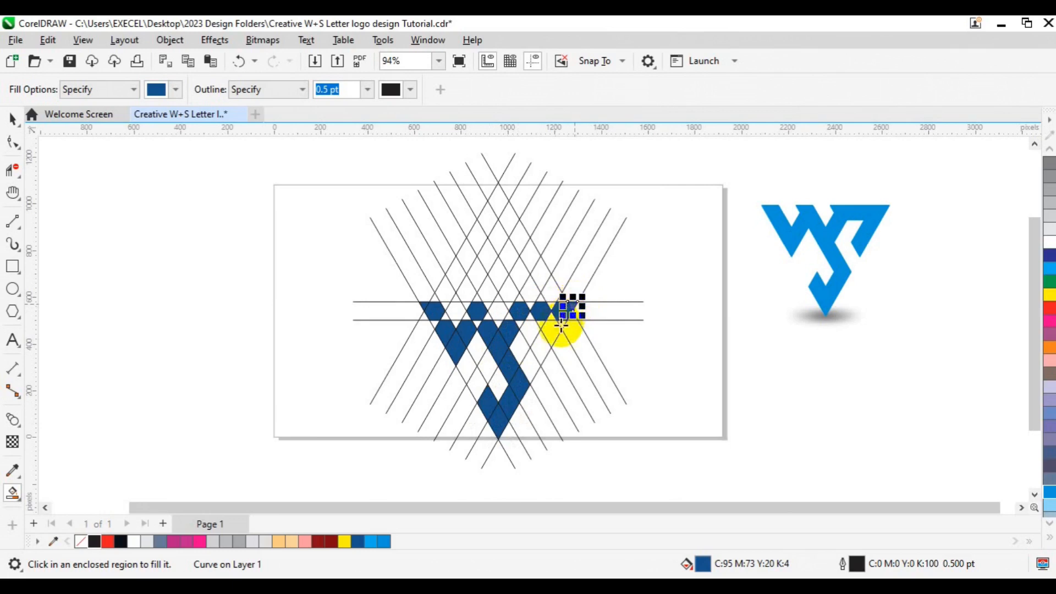
pyautogui.click(566, 309)
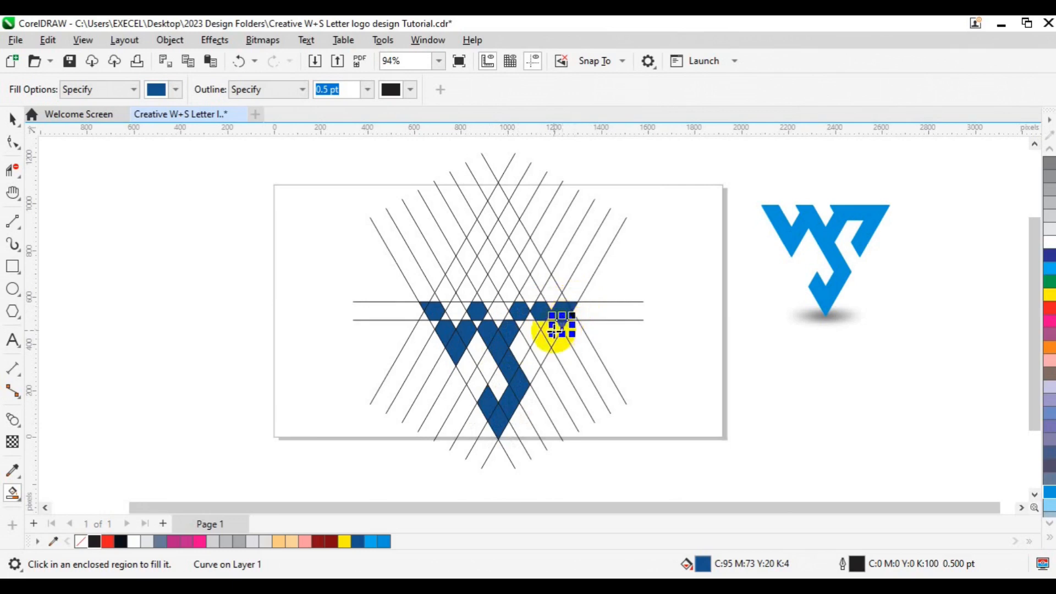
pyautogui.click(550, 333)
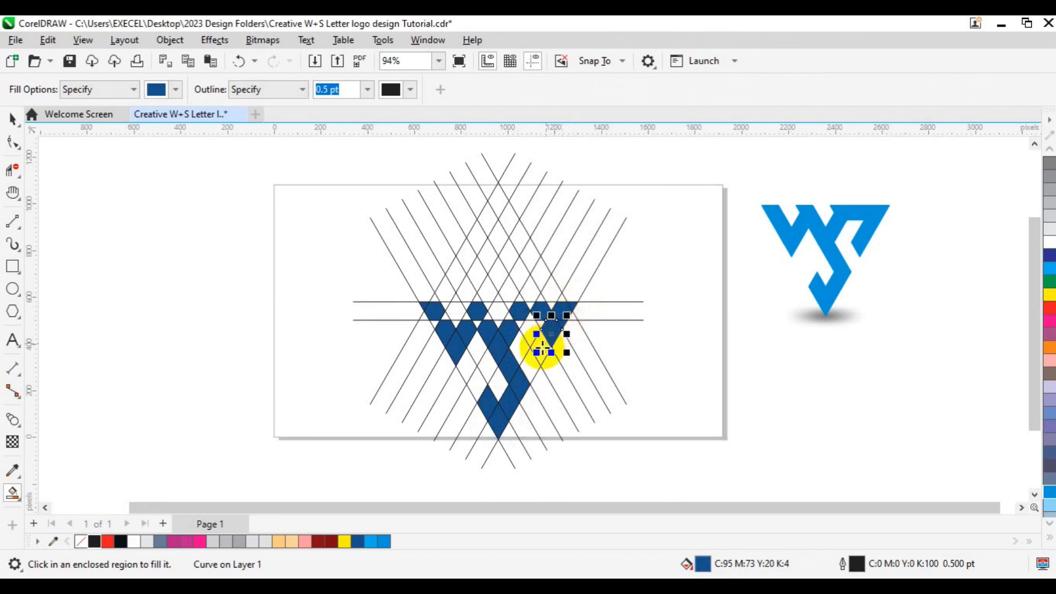
pyautogui.click(542, 347)
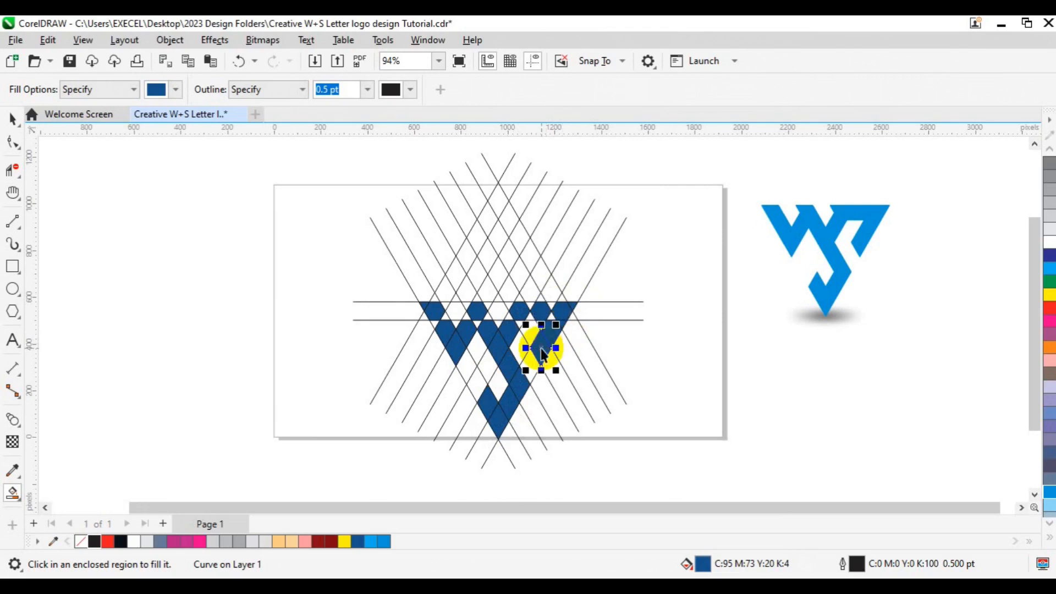
# Smart Fill the regions between the horizontal lines on the W's left half to thicken the letter
pyautogui.press('space')
pyautogui.scroll(2, 541, 355)
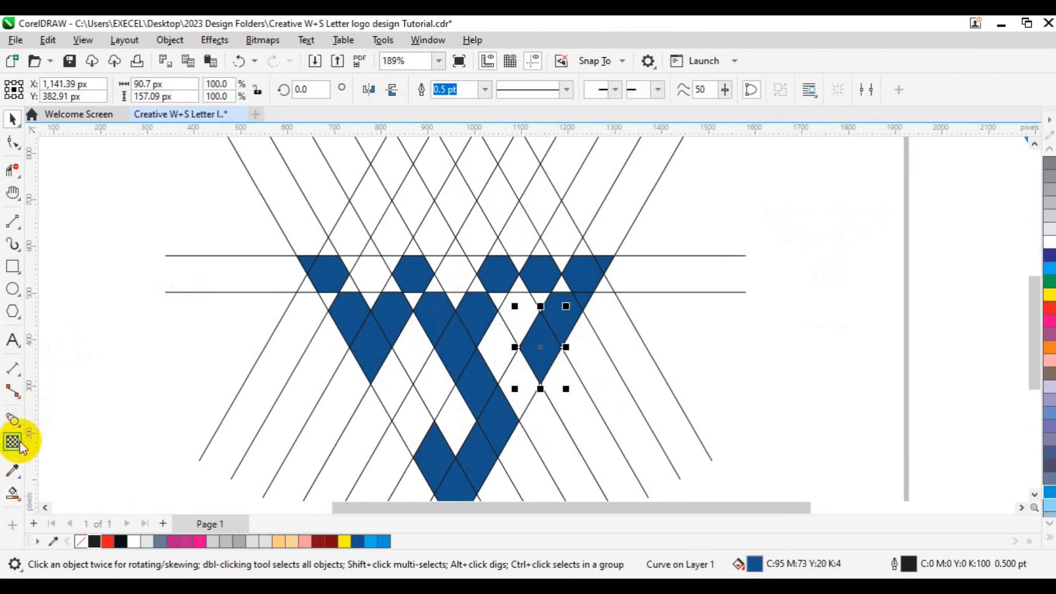
pyautogui.click(16, 491)
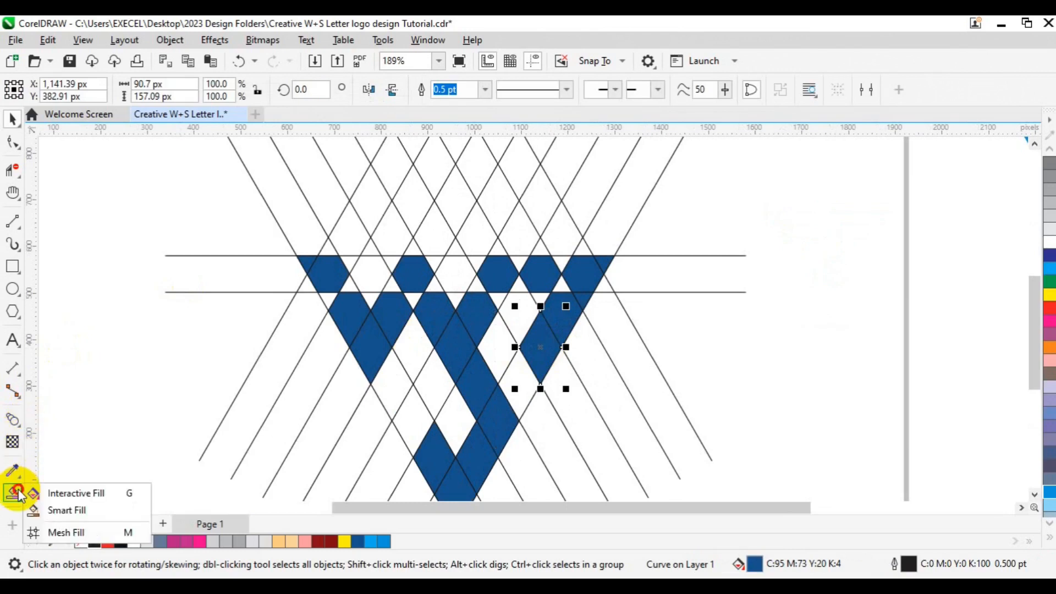
pyautogui.click(55, 512)
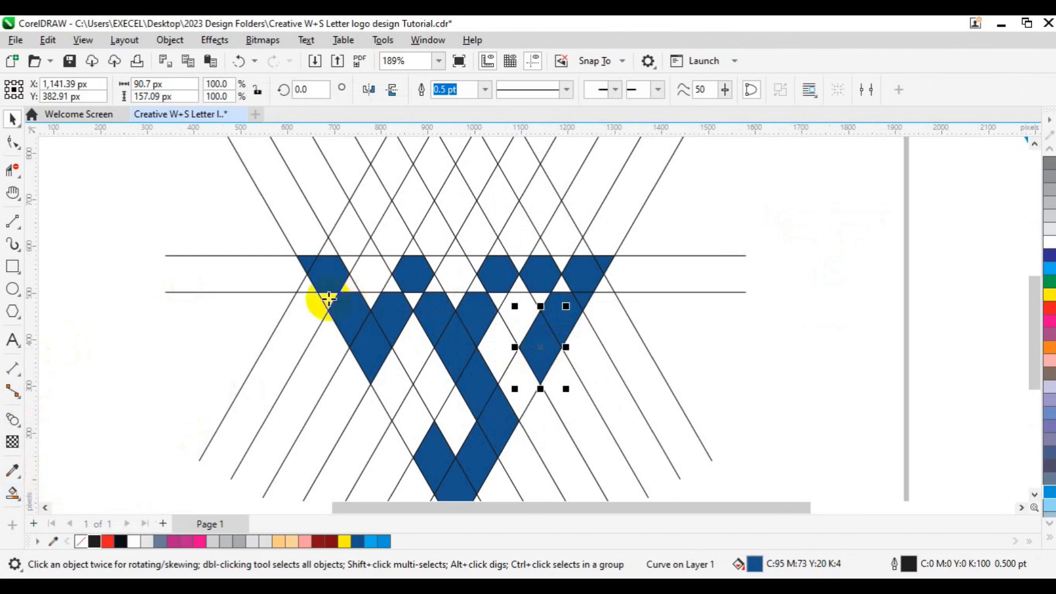
pyautogui.click(344, 288)
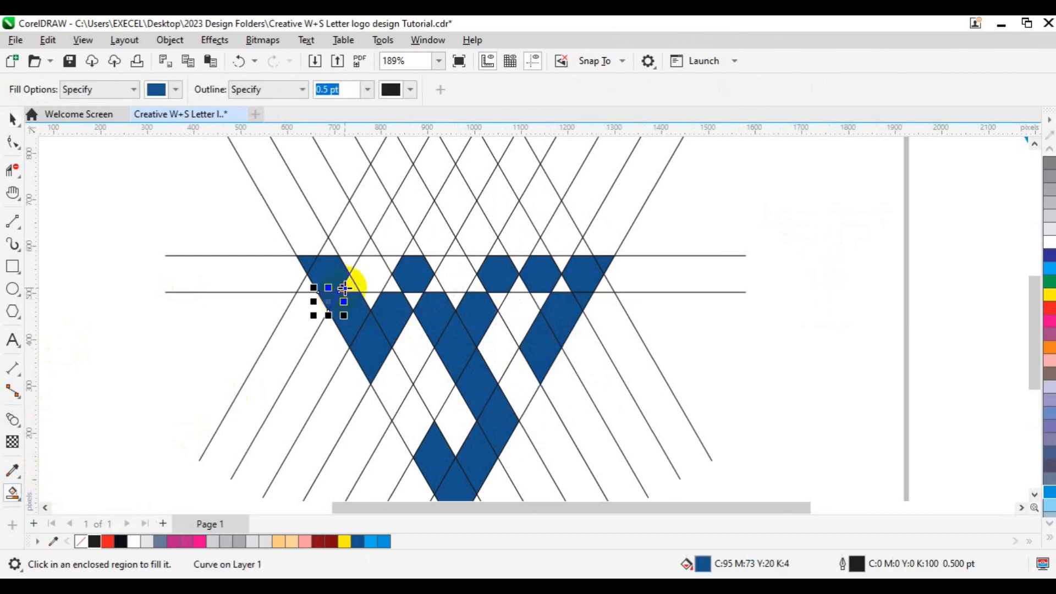
pyautogui.click(357, 286)
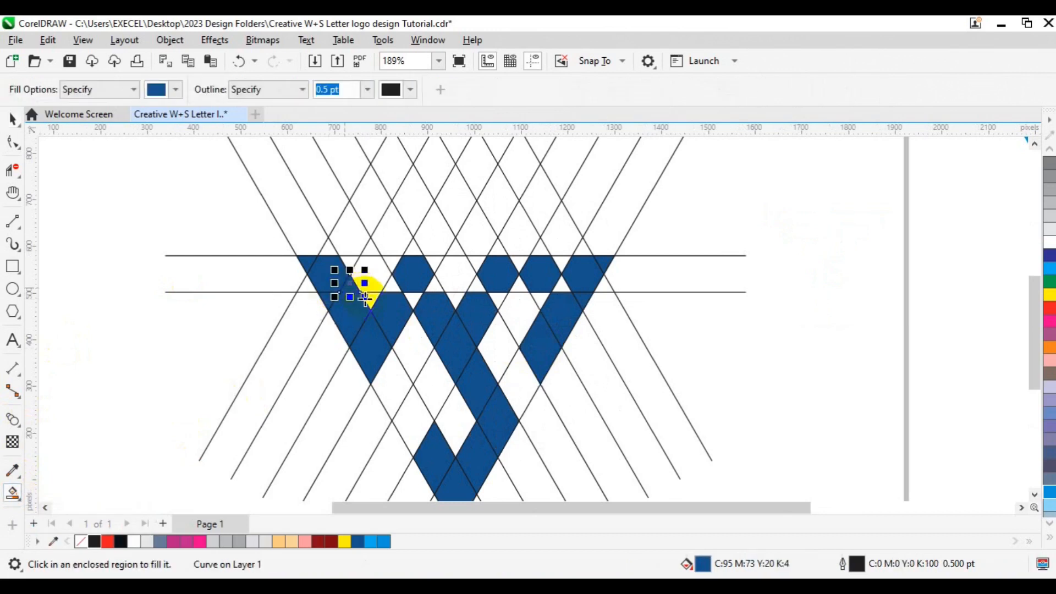
pyautogui.click(392, 284)
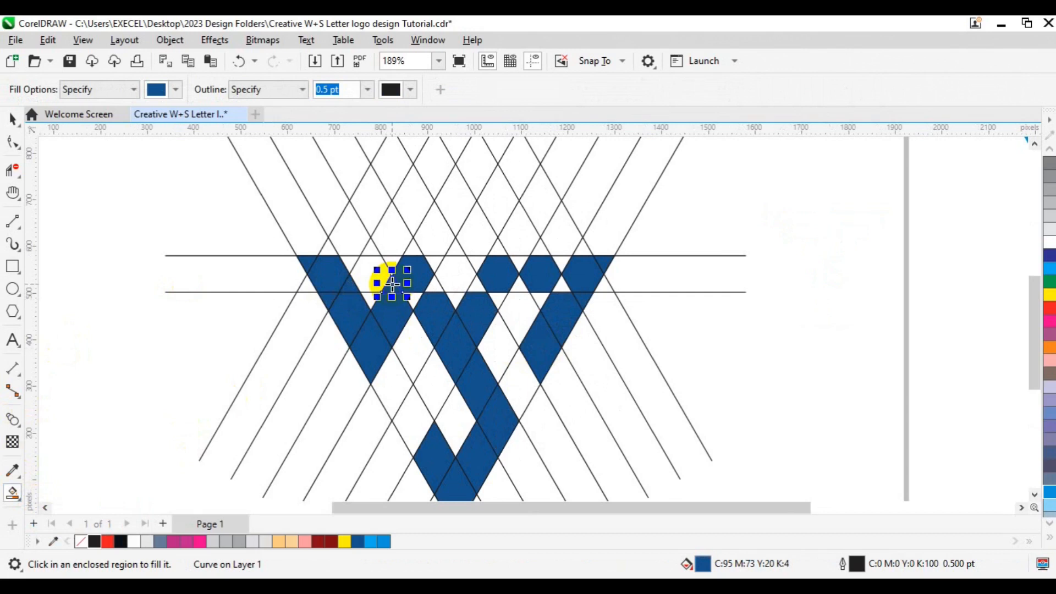
pyautogui.click(429, 259)
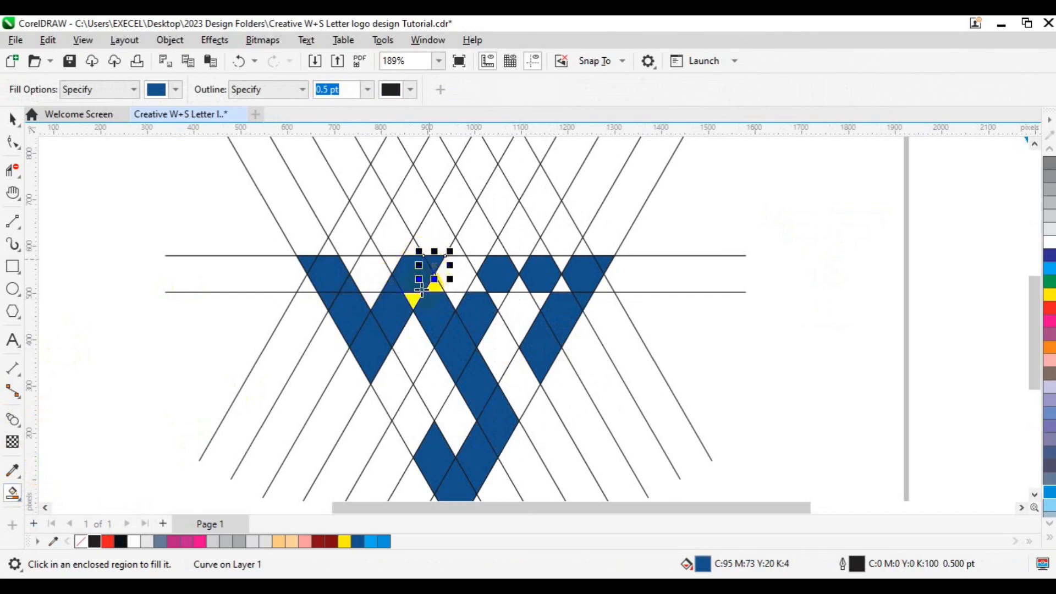
# Smart Fill the central regions between the horizontal lines where the W and S strokes meet
pyautogui.click(414, 297)
pyautogui.click(440, 282)
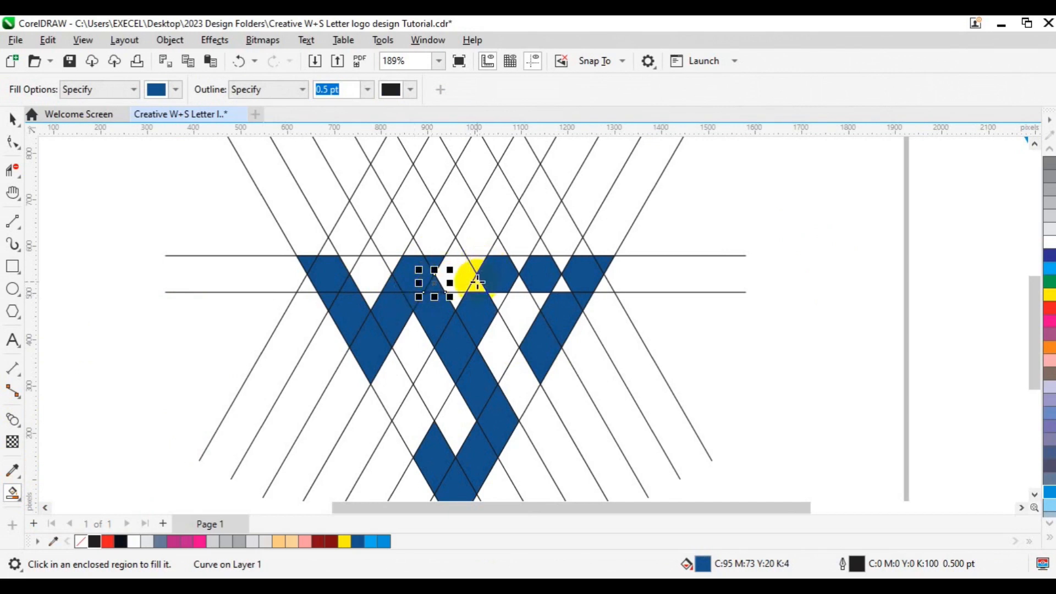
pyautogui.click(469, 278)
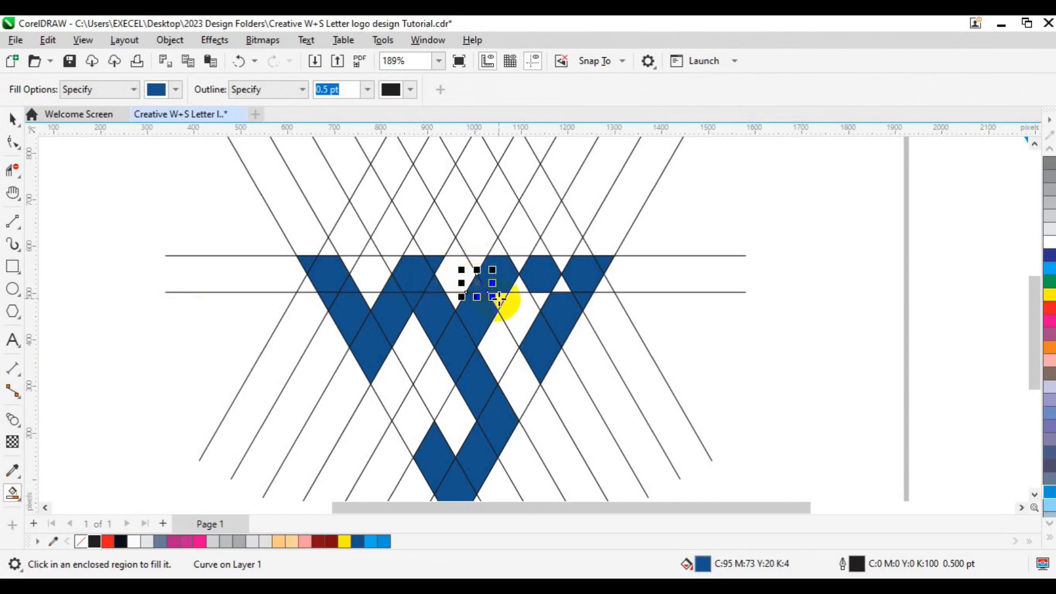
pyautogui.click(498, 301)
pyautogui.click(476, 264)
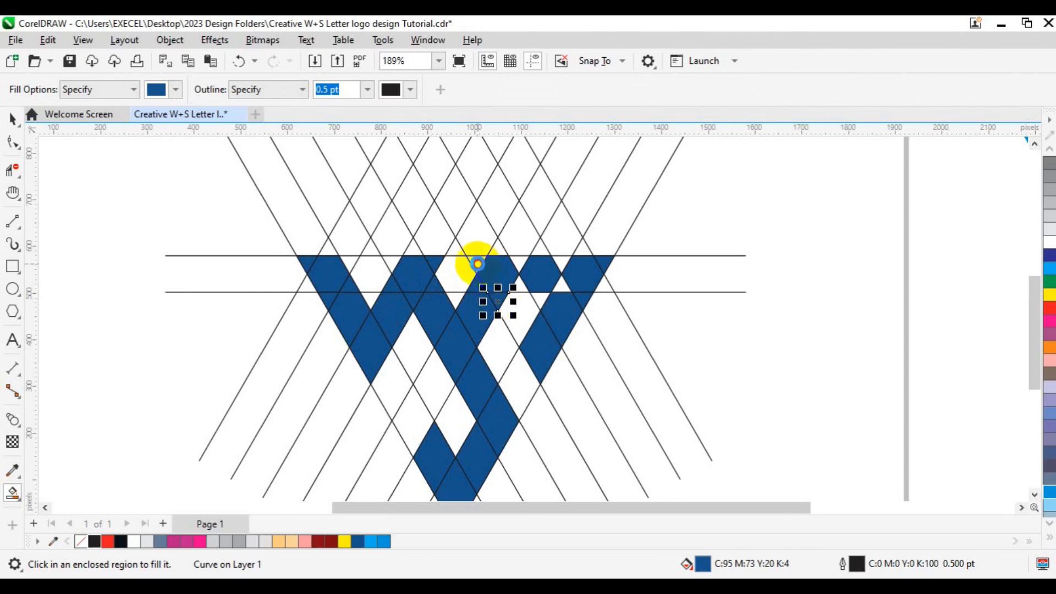
pyautogui.click(497, 263)
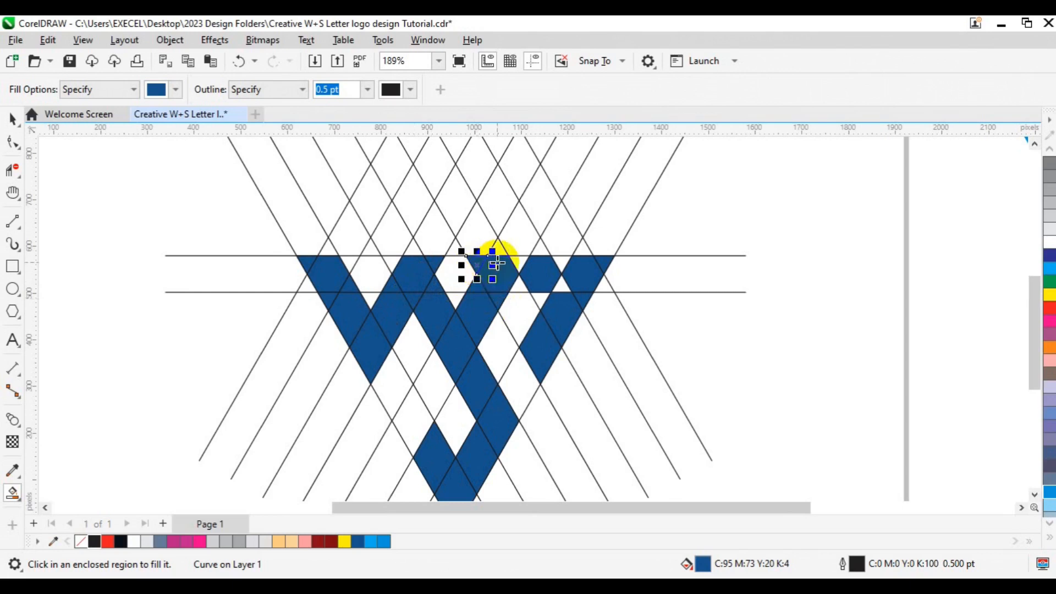
pyautogui.click(393, 260)
# Select and delete an unwanted filled shape at the top of the W
pyautogui.press('space')
pyautogui.click(436, 259)
pyautogui.press('Delete')
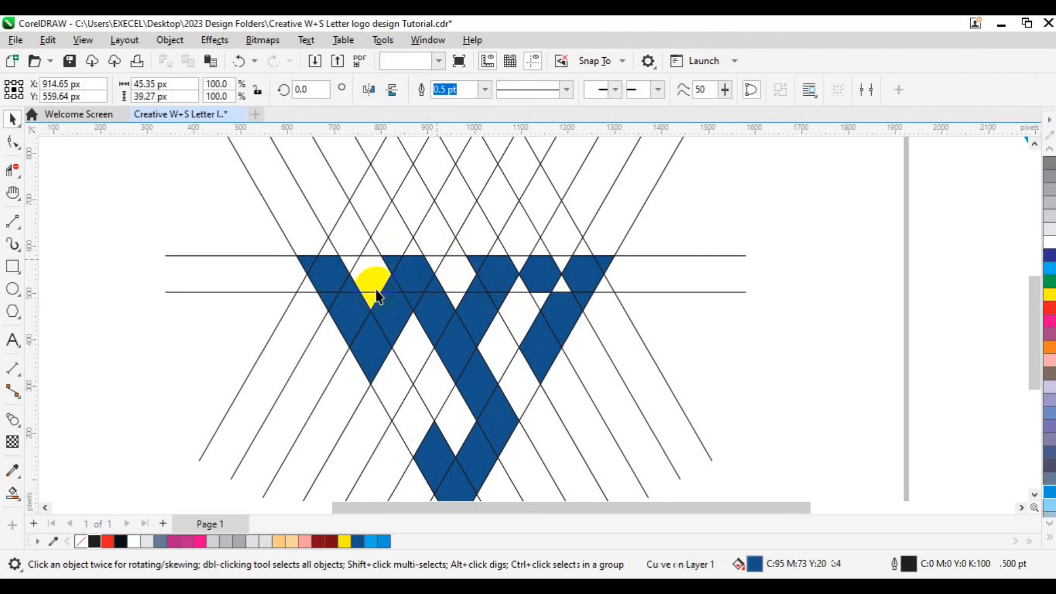
# Smart Fill the top region between the S arms on the right
pyautogui.click(14, 493)
pyautogui.click(52, 509)
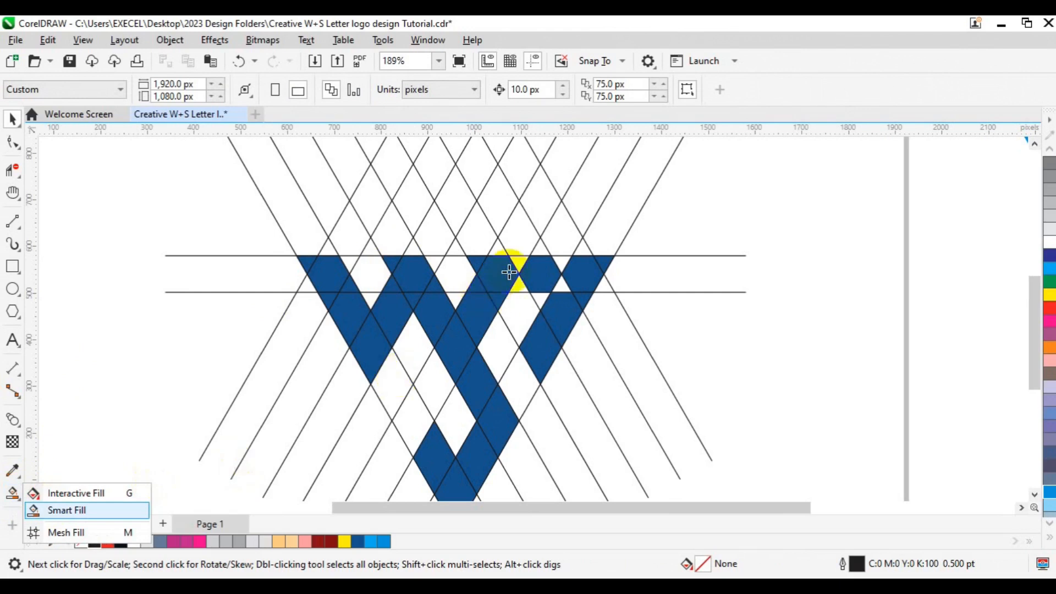
pyautogui.click(523, 257)
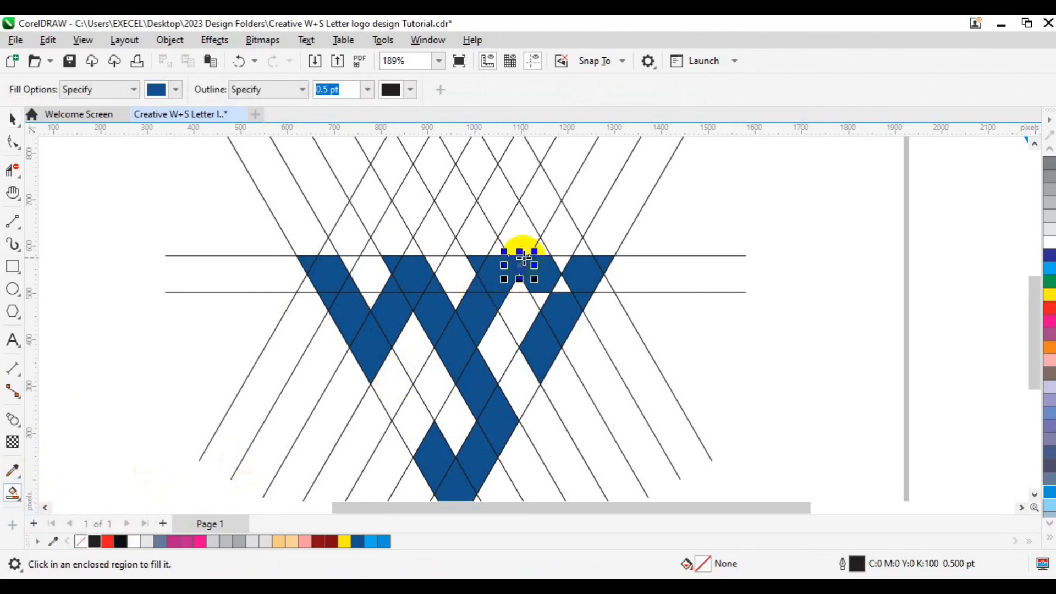
# Smart Fill the remaining regions in the S's upper right arm between the horizontal lines
pyautogui.click(564, 259)
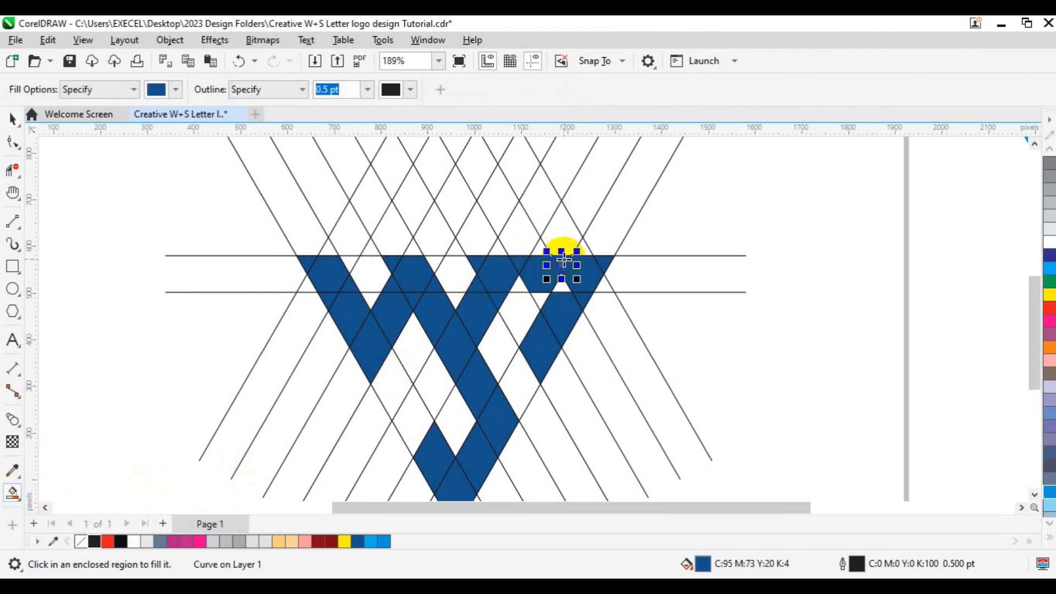
pyautogui.click(562, 286)
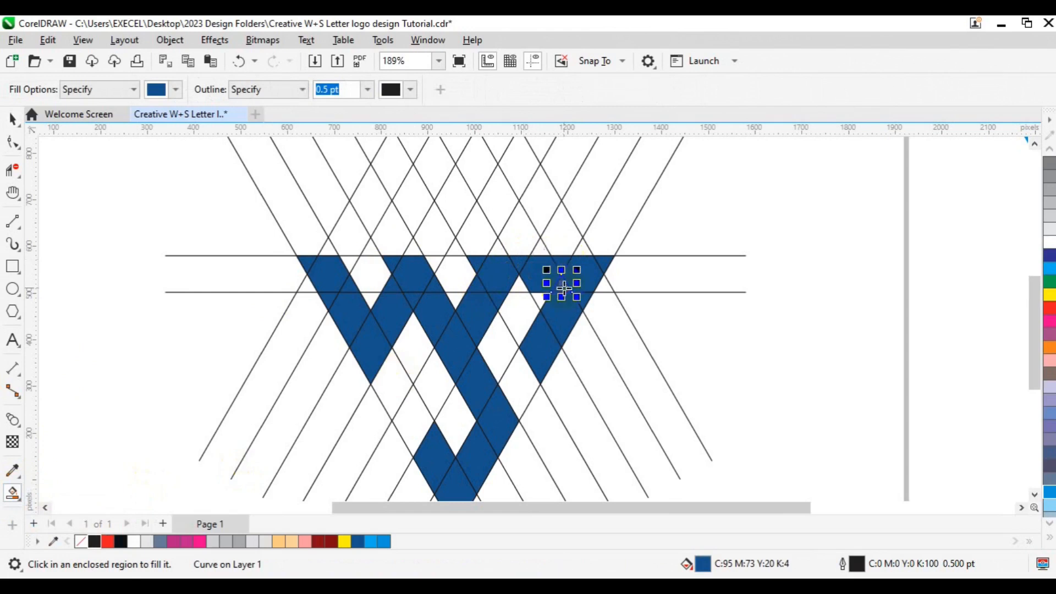
pyautogui.click(547, 298)
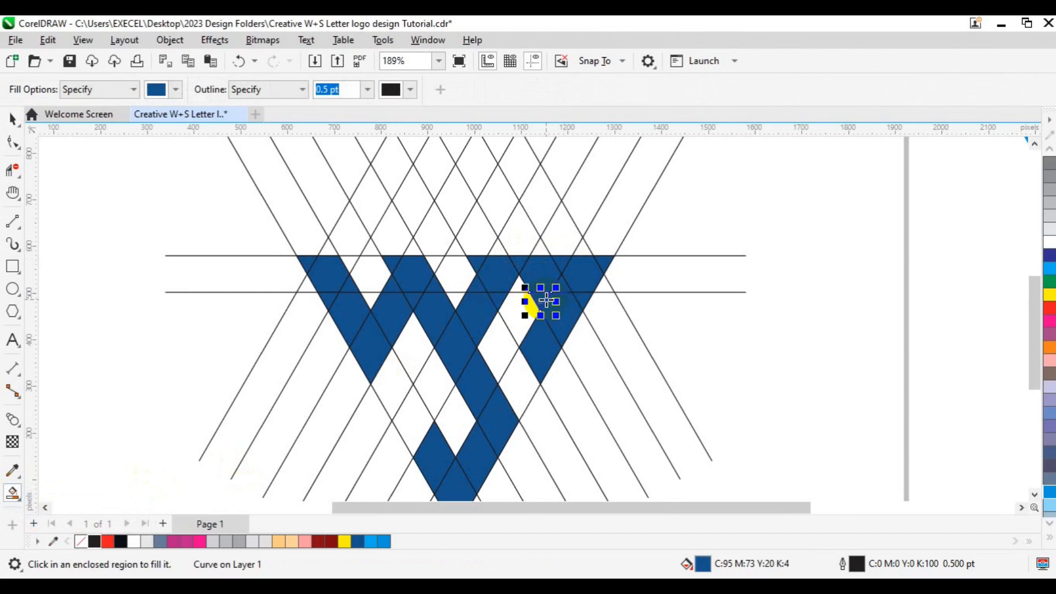
pyautogui.click(517, 286)
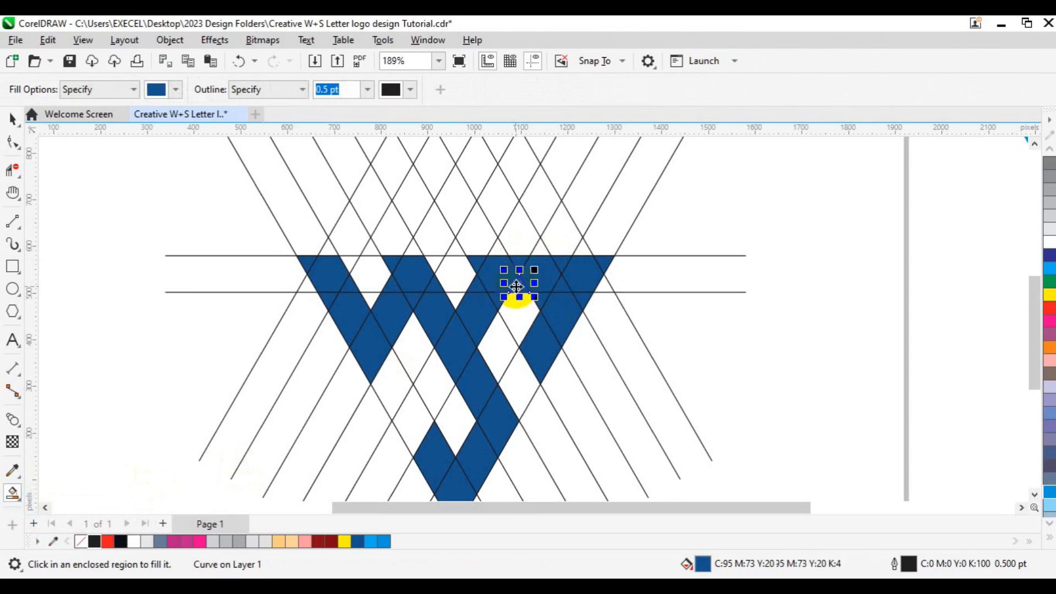
pyautogui.press('space')
pyautogui.click(696, 345)
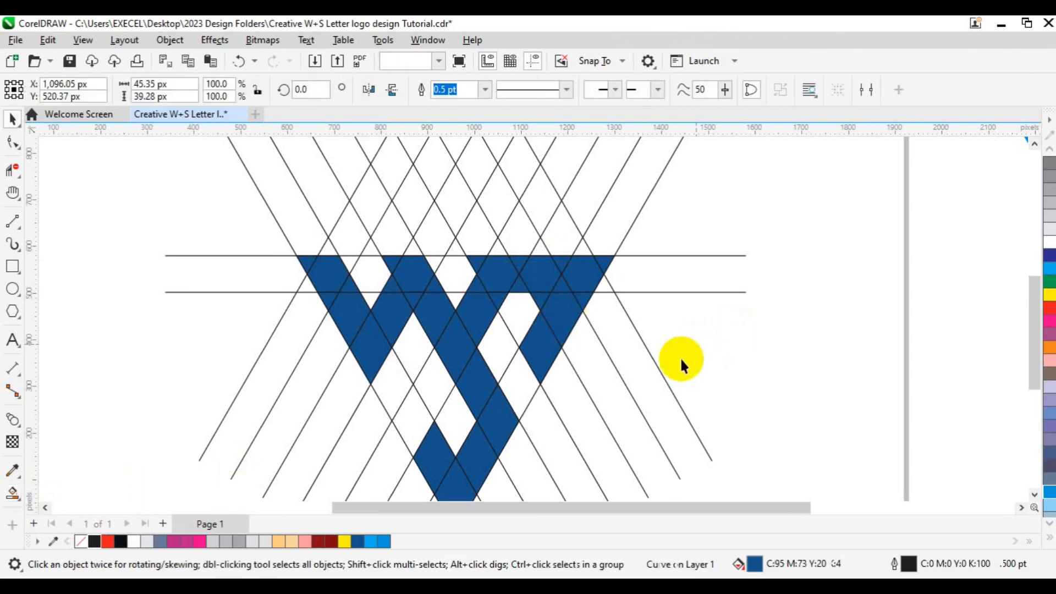
# Select all filled shapes, move them off the page to the left, and colour their fill and outline Sky Blue
pyautogui.click(678, 377)
pyautogui.scroll(-2, 676, 368)
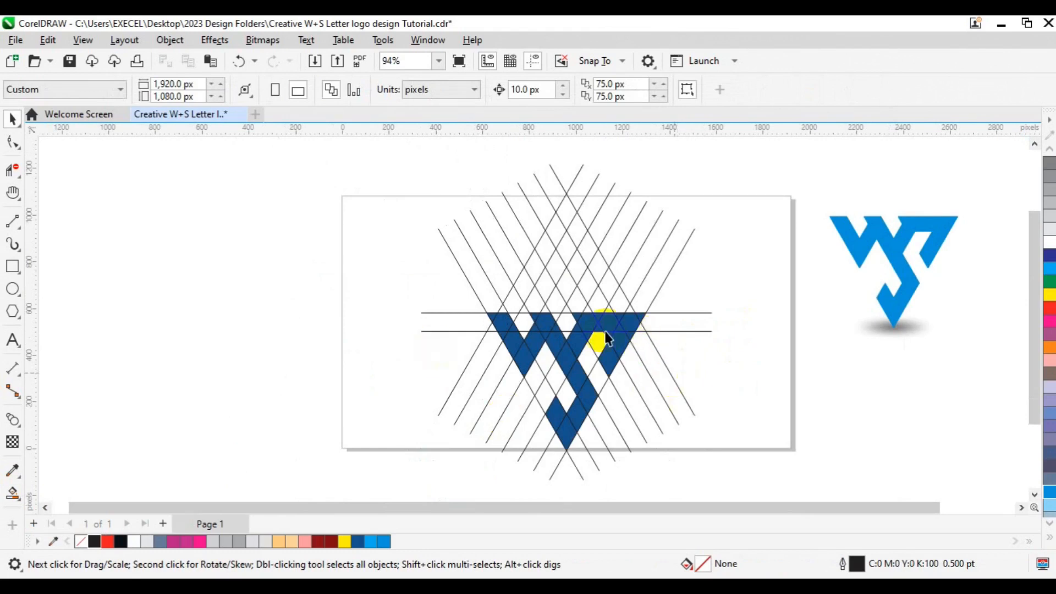
pyautogui.moveTo(451, 287); pyautogui.dragTo(653, 449)
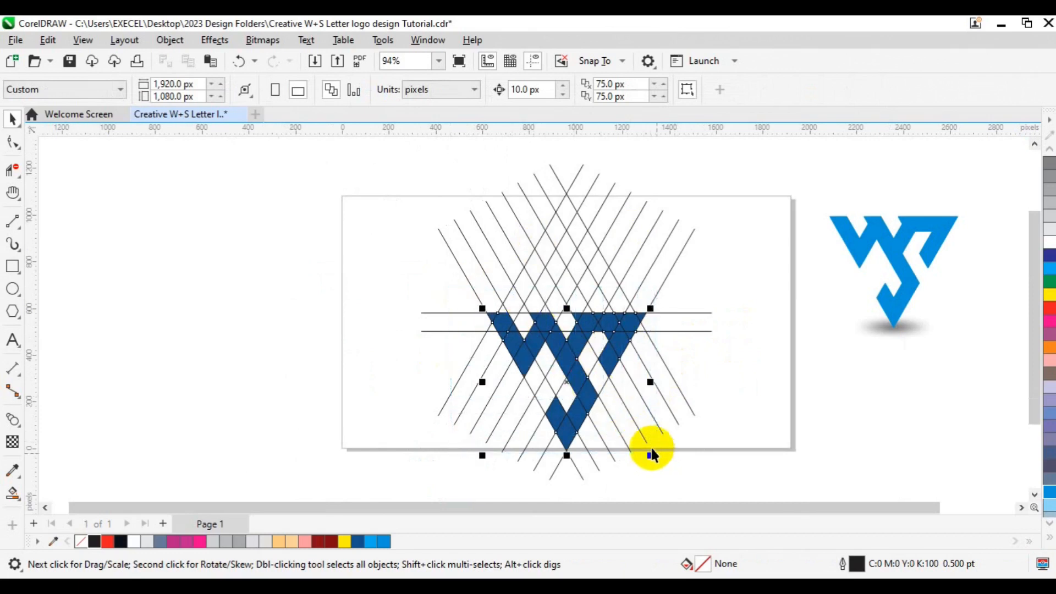
pyautogui.moveTo(574, 387); pyautogui.dragTo(233, 353)
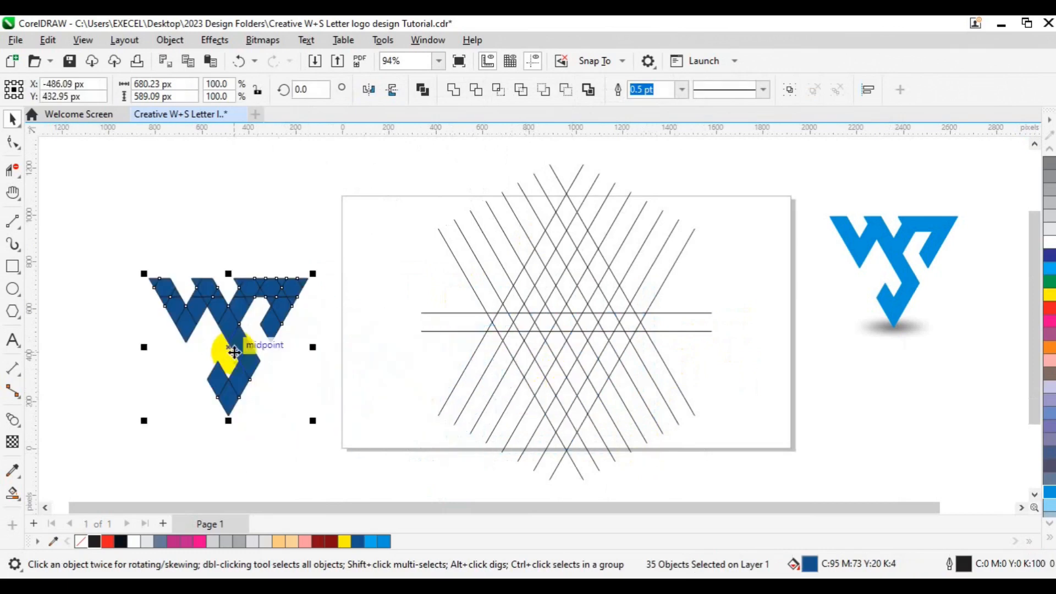
pyautogui.rightClick(384, 542)
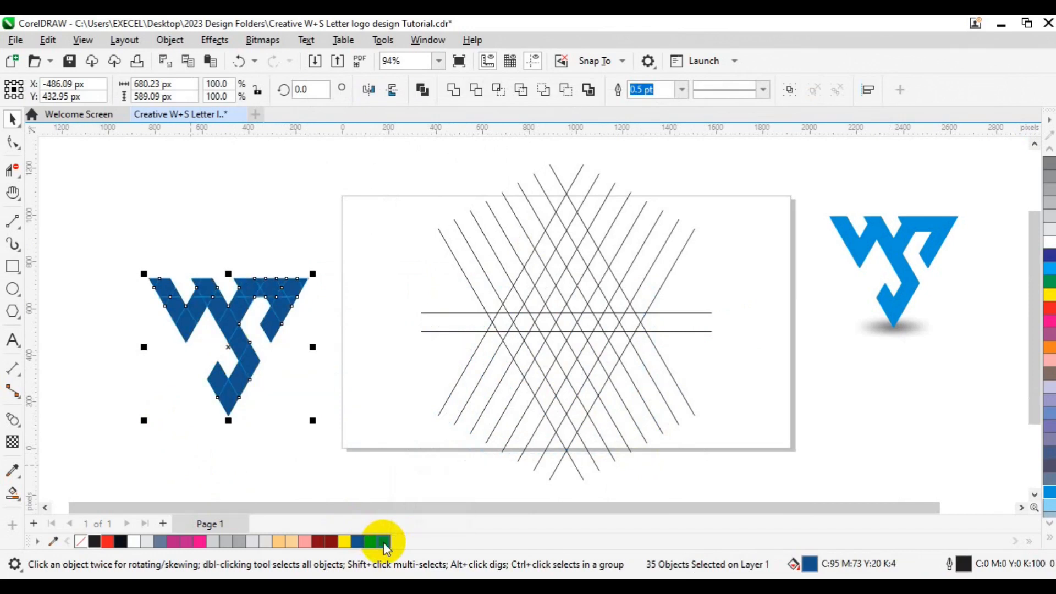
pyautogui.click(384, 542)
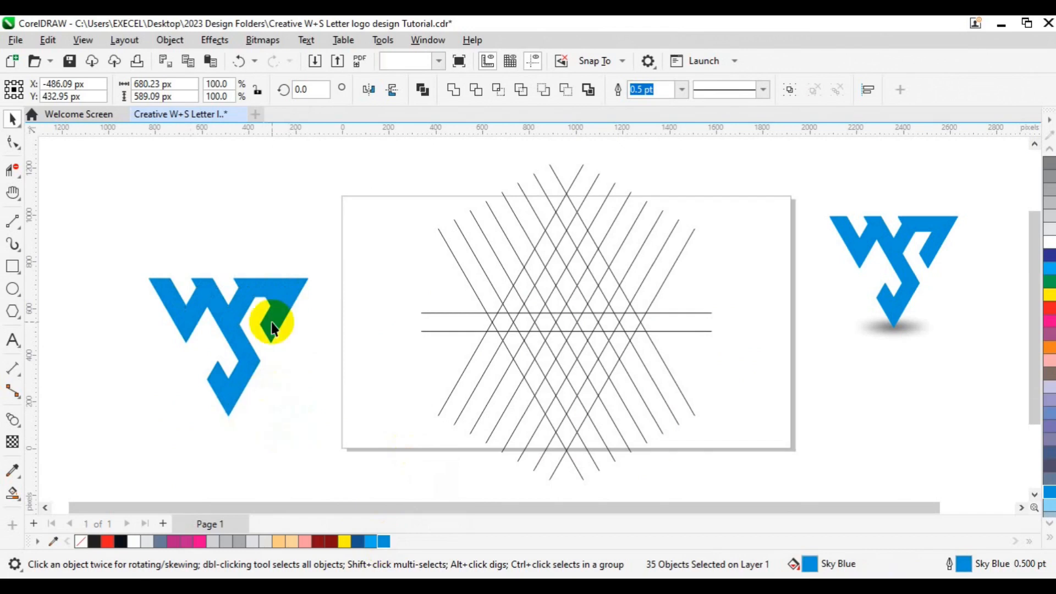
# Select all the logo pieces and group them together
pyautogui.click(270, 305)
pyautogui.click(271, 308)
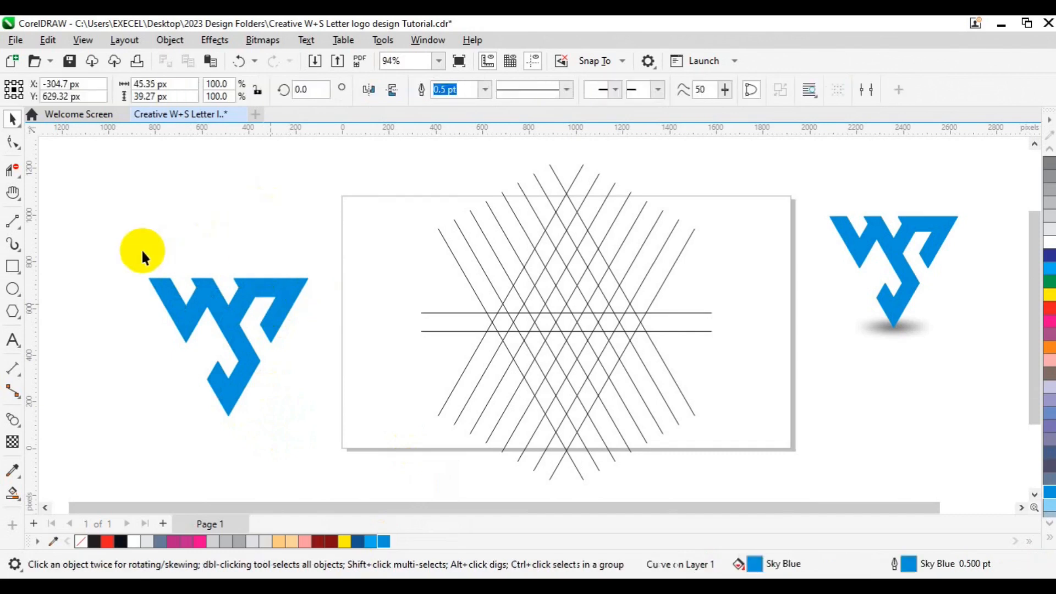
pyautogui.moveTo(128, 251); pyautogui.dragTo(347, 437)
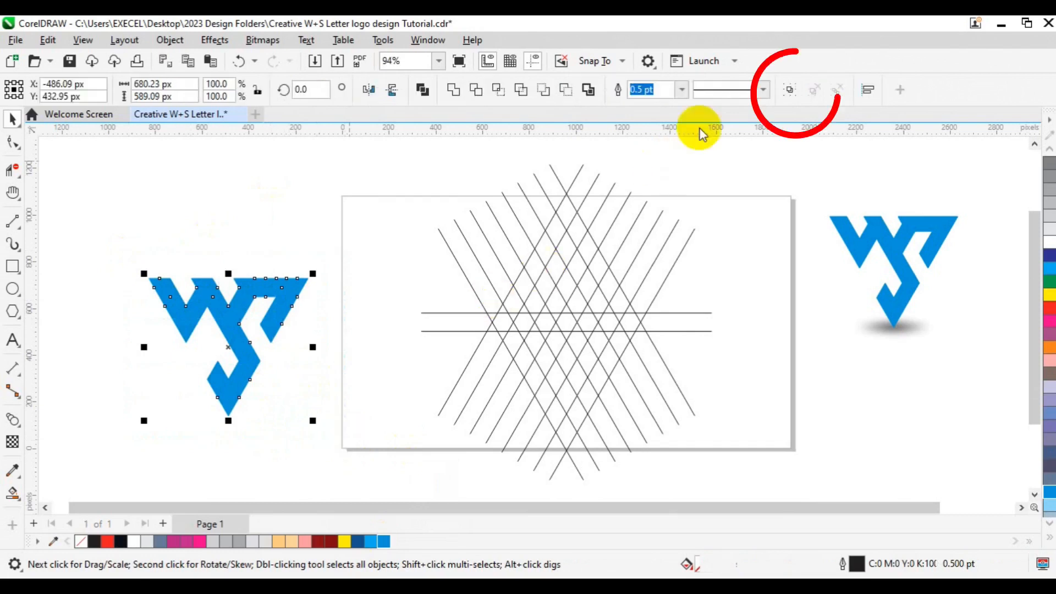
pyautogui.click(791, 97)
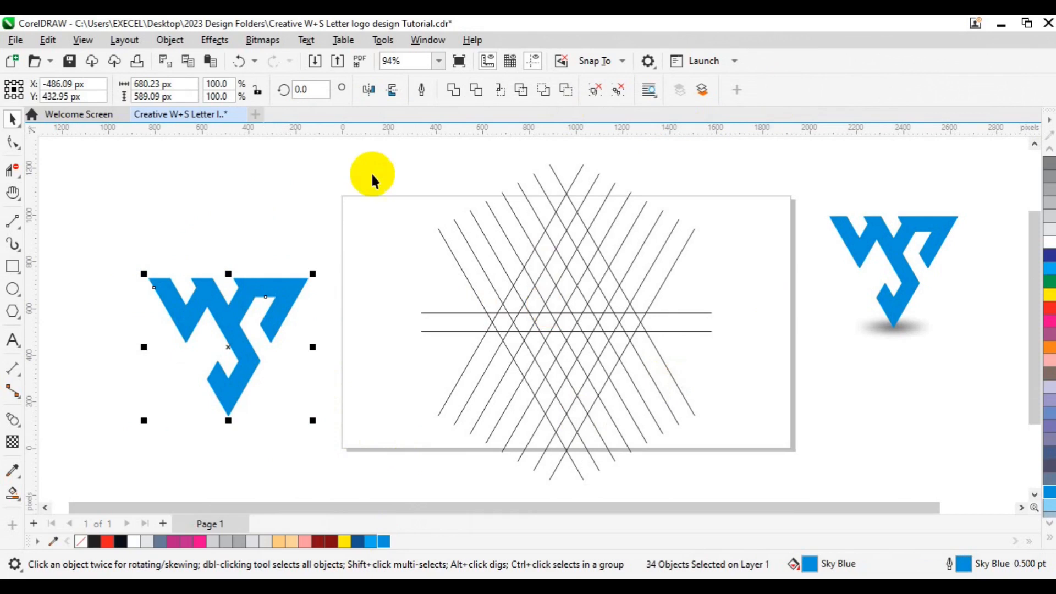
# Select the construction grid lines on the page and delete them
pyautogui.moveTo(358, 171); pyautogui.dragTo(507, 257)
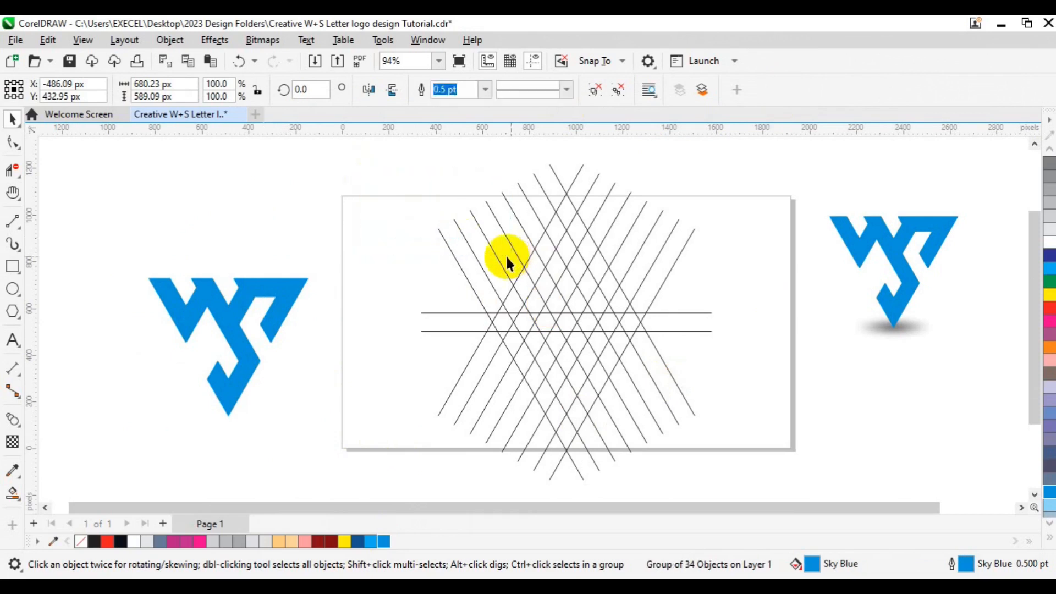
pyautogui.moveTo(330, 159); pyautogui.dragTo(809, 485)
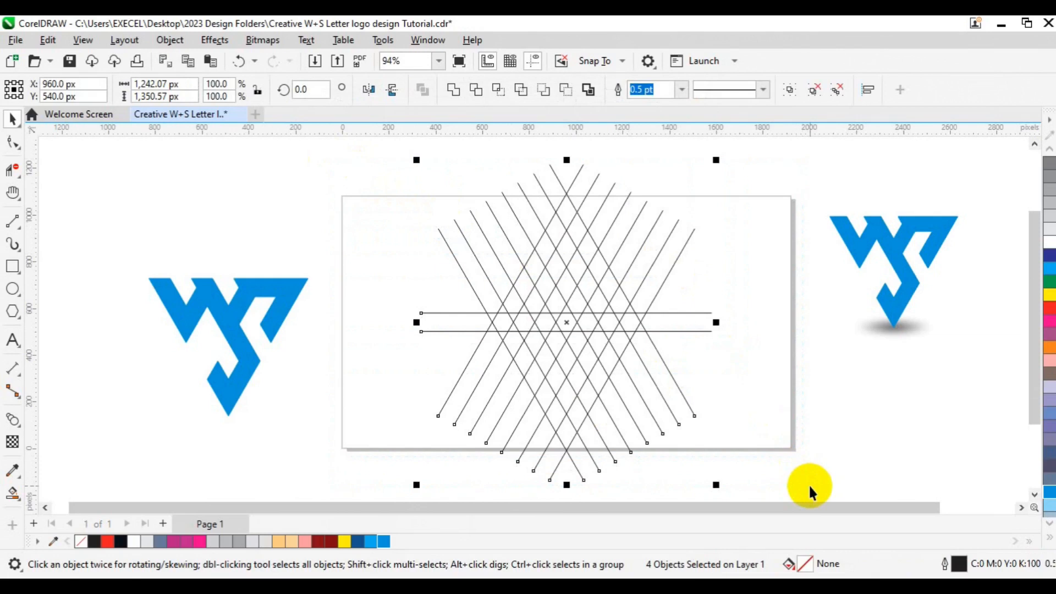
pyautogui.press('Delete')
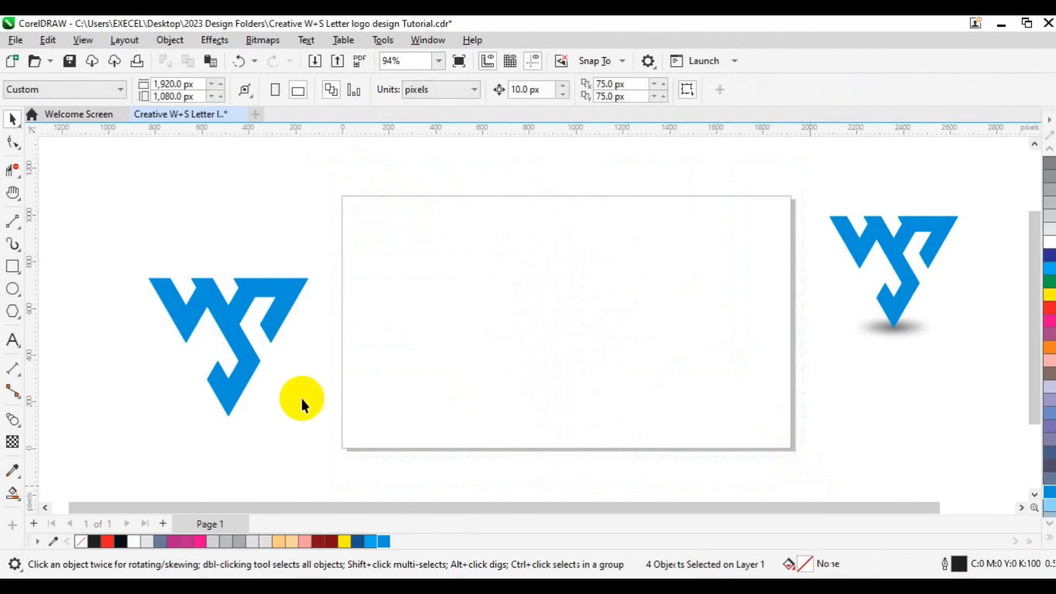
# Center the grouped logo on the page
pyautogui.click(241, 384)
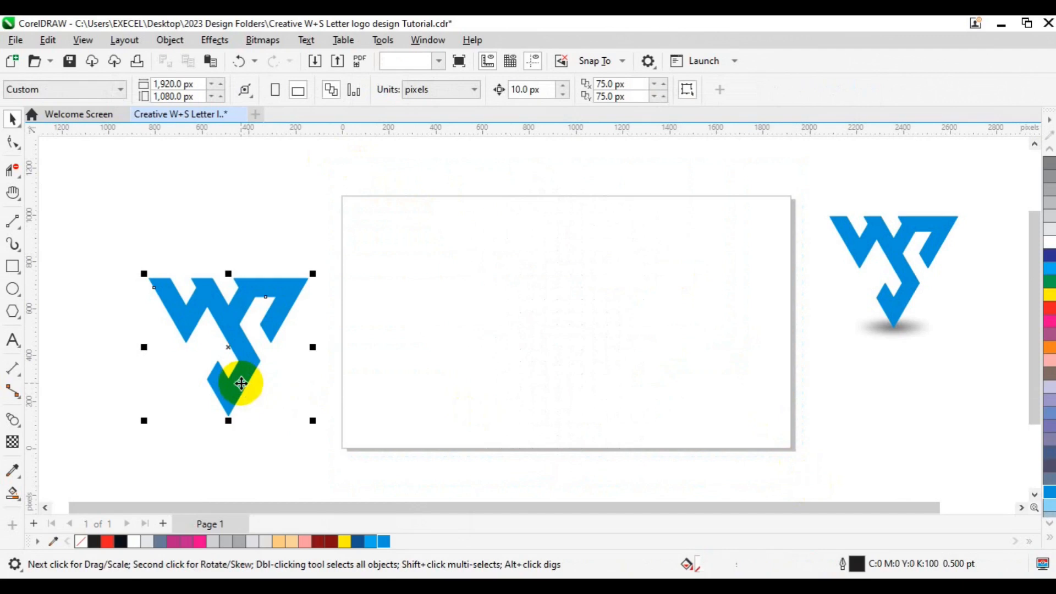
pyautogui.press('p')
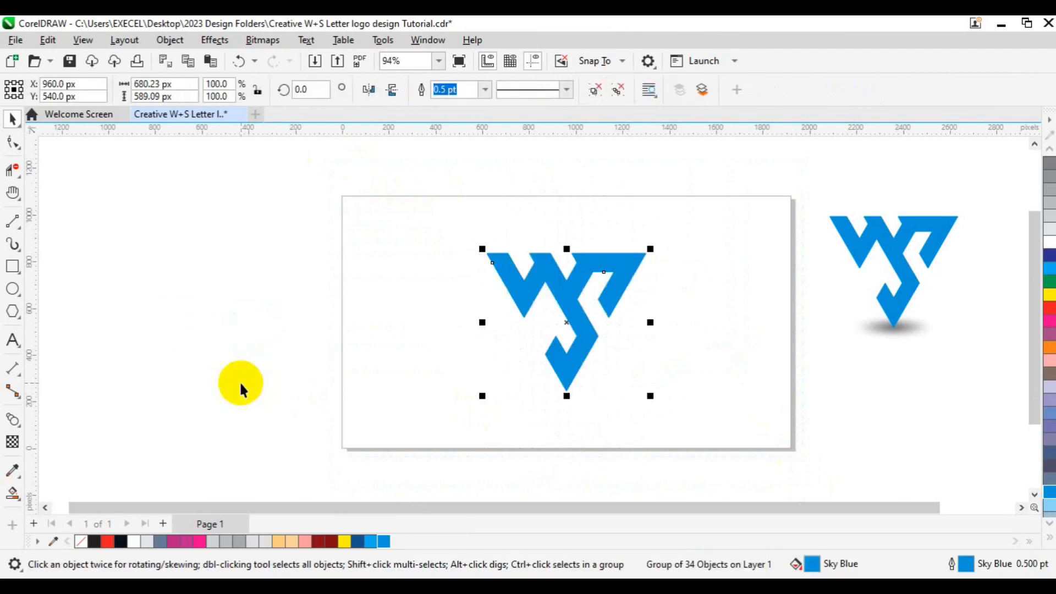
pyautogui.click(158, 323)
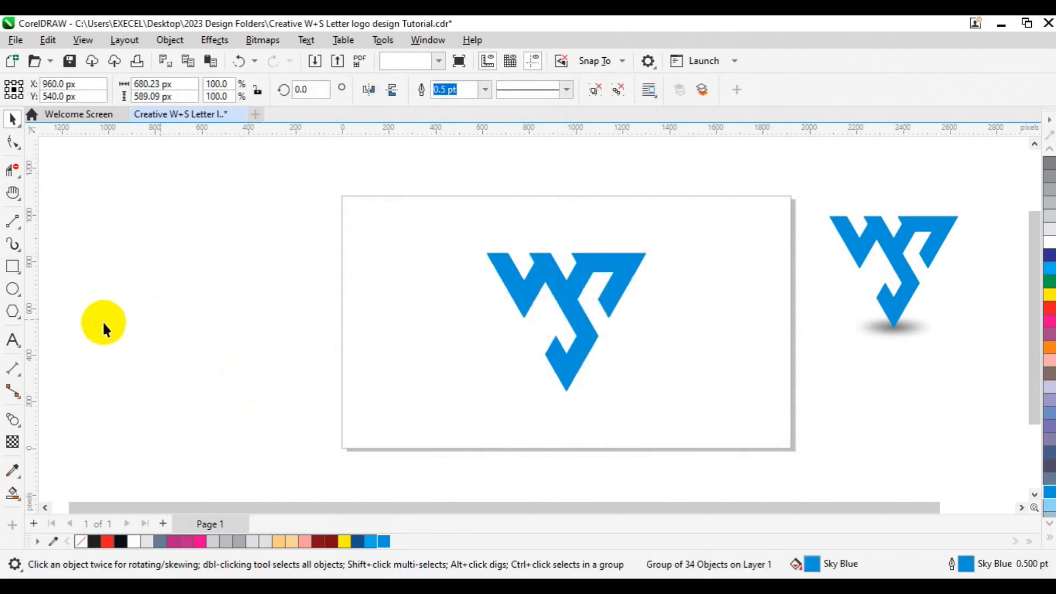
# Draw a flat ellipse about 285 × 27 px below the logo and fill it black
pyautogui.click(14, 288)
pyautogui.moveTo(546, 401); pyautogui.dragTo(612, 406)
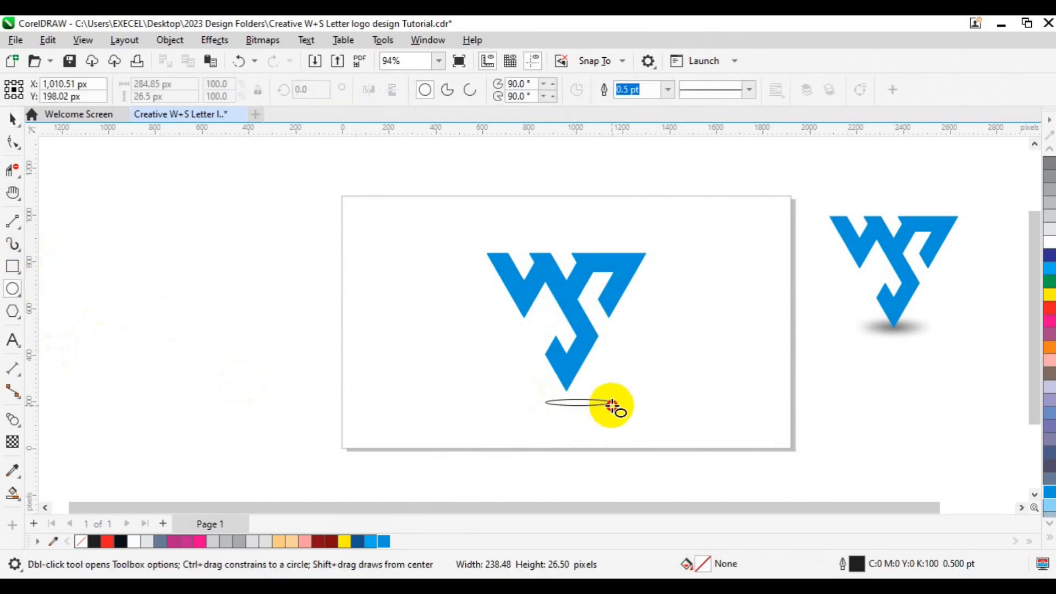
pyautogui.press('space')
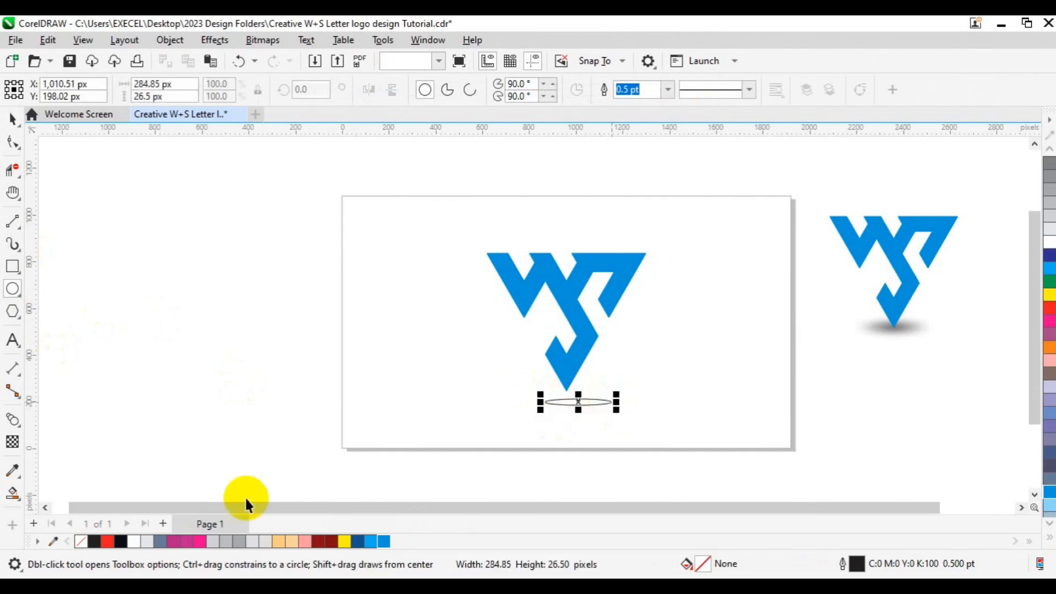
pyautogui.click(95, 544)
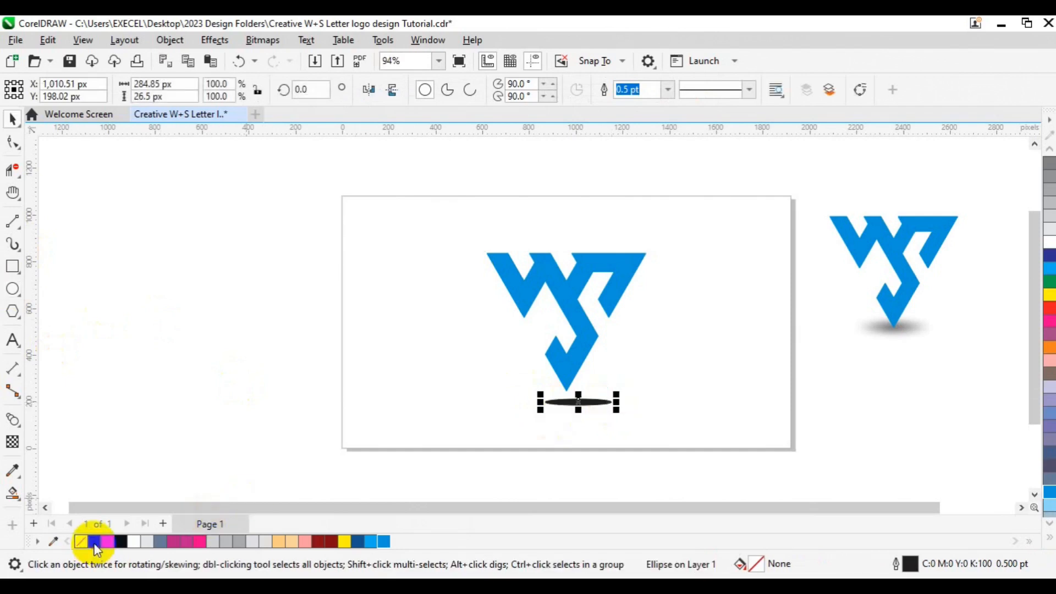
# Apply an elliptical fountain transparency to the ellipse
pyautogui.click(13, 443)
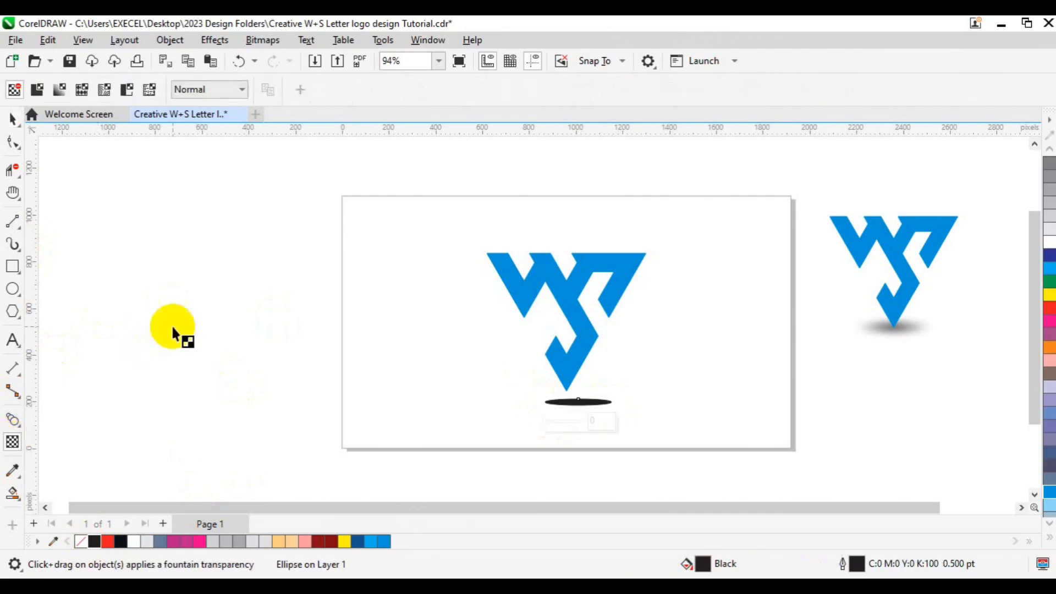
pyautogui.click(82, 95)
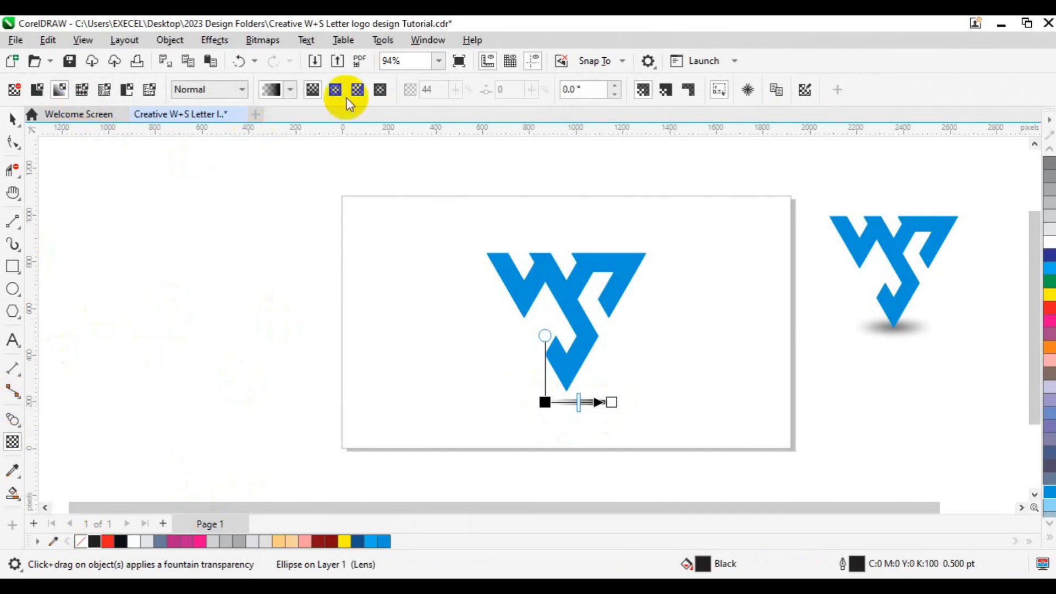
pyautogui.click(336, 94)
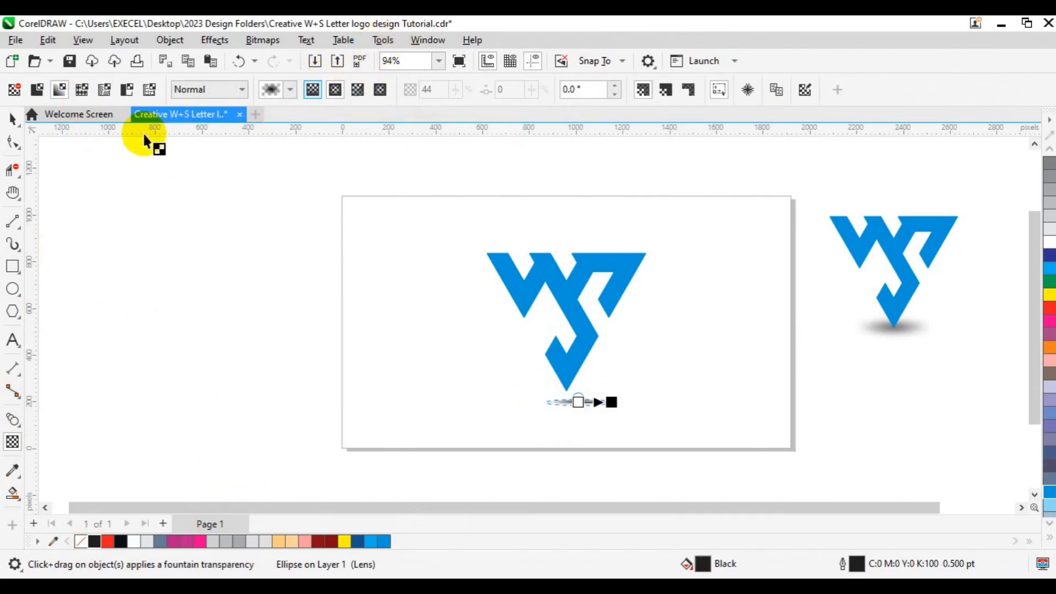
pyautogui.click(12, 118)
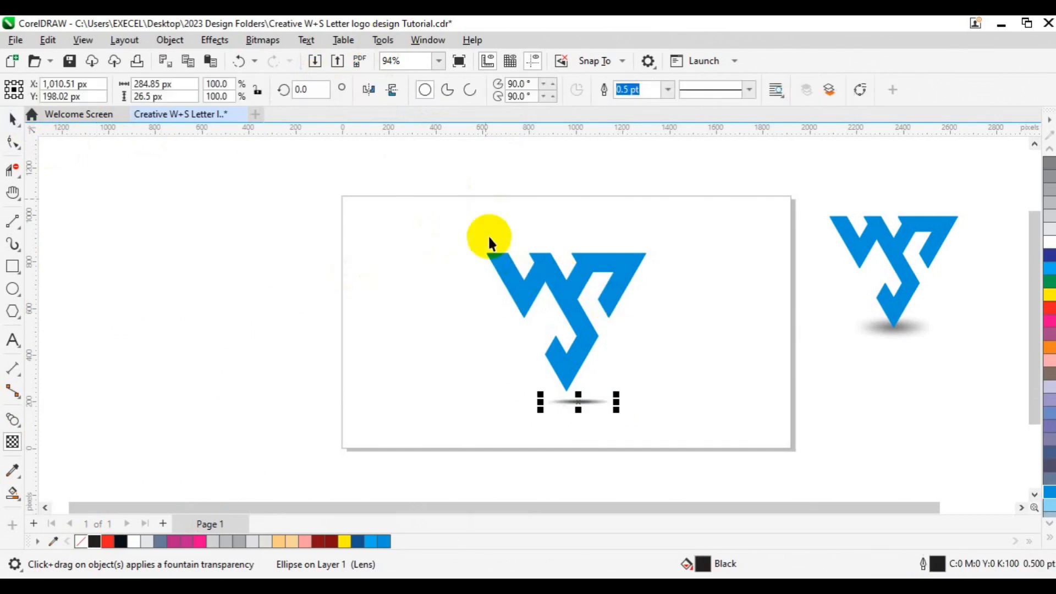
# Convert the ellipse to a bitmap
pyautogui.click(258, 42)
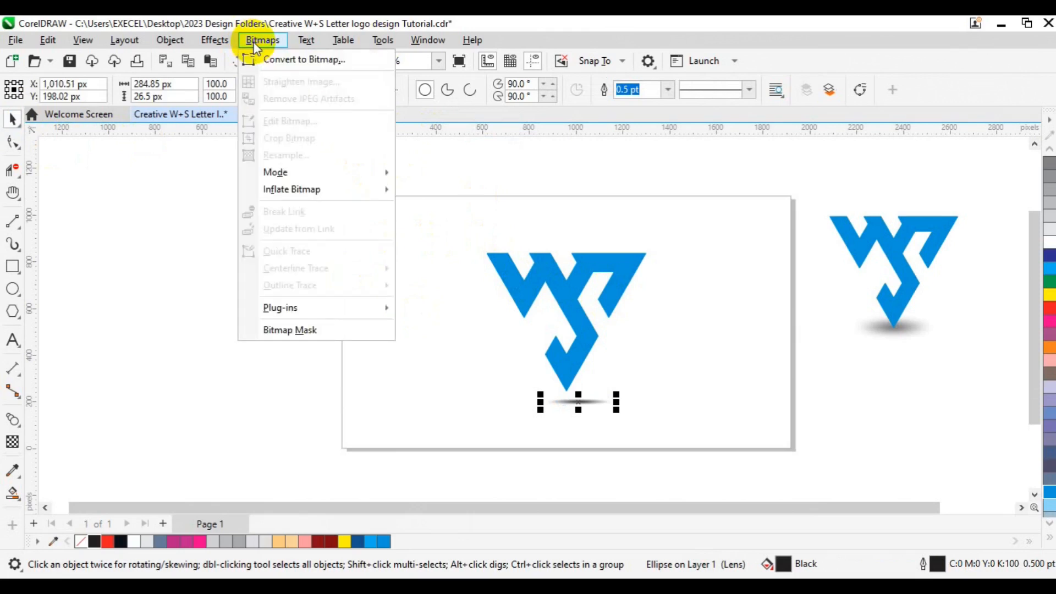
pyautogui.click(288, 61)
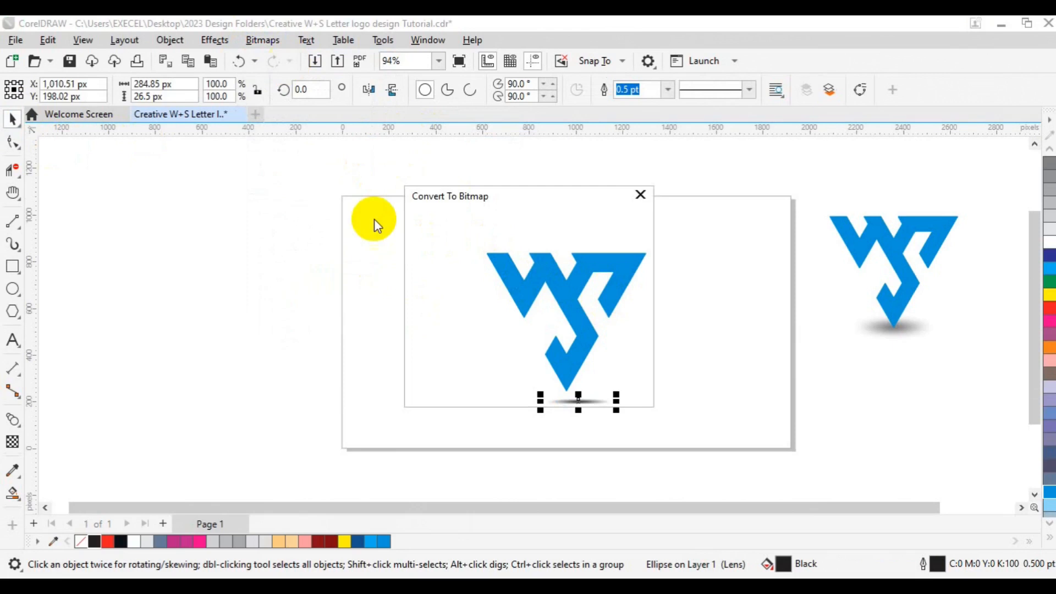
pyautogui.click(556, 387)
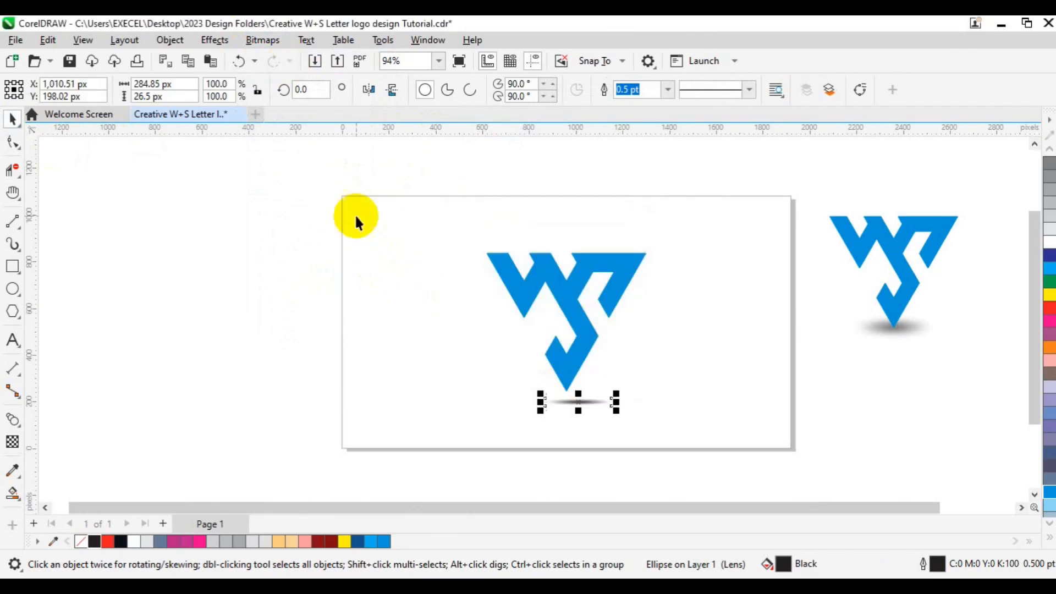
# Apply a Gaussian Blur with a 6.2 pixel radius to the shadow bitmap
pyautogui.click(210, 42)
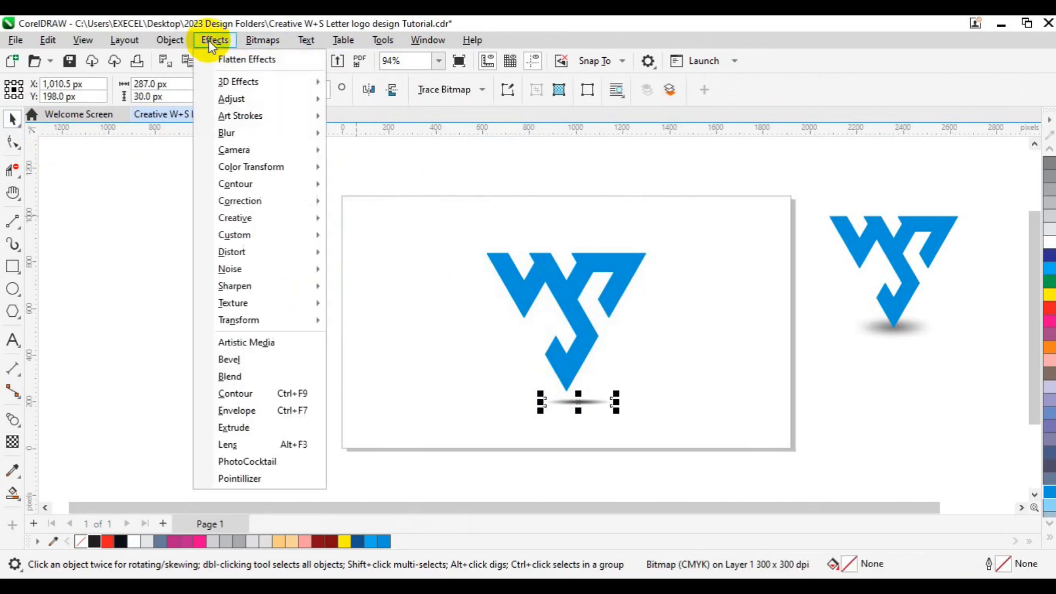
pyautogui.moveTo(287, 140)
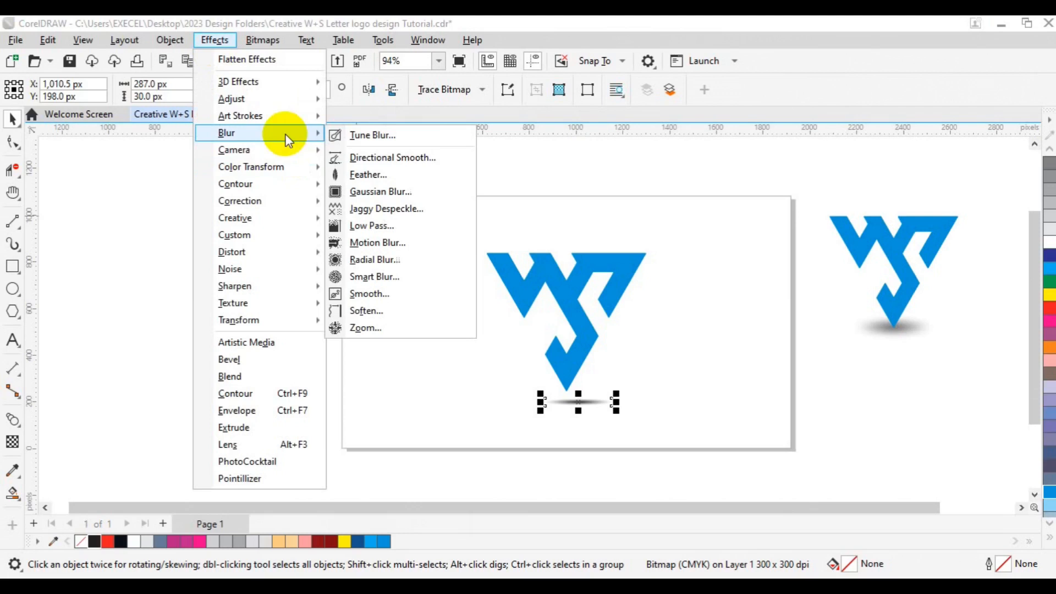
pyautogui.click(380, 192)
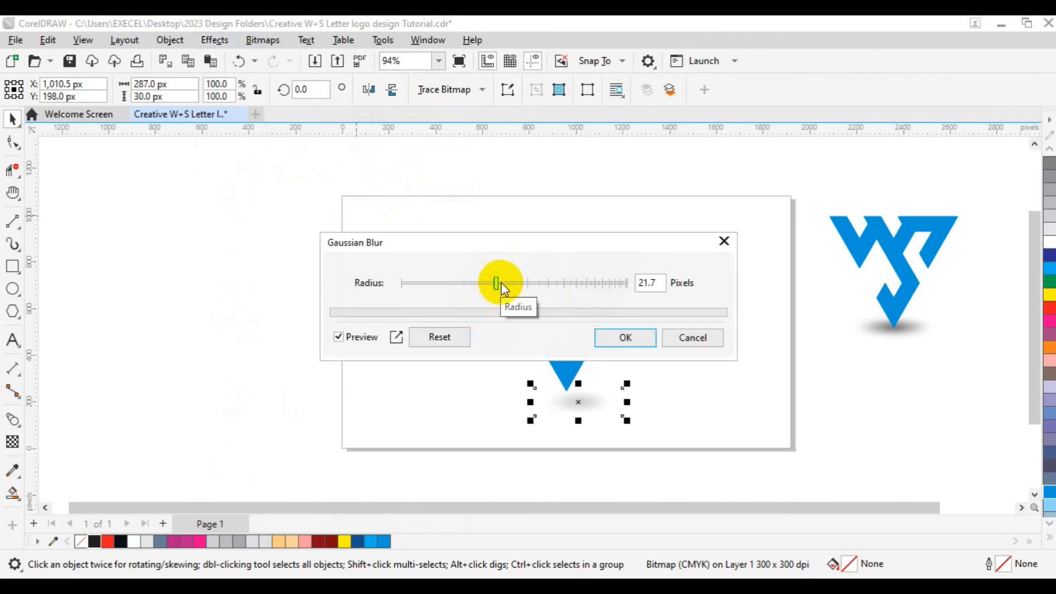
pyautogui.moveTo(497, 283); pyautogui.dragTo(480, 283)
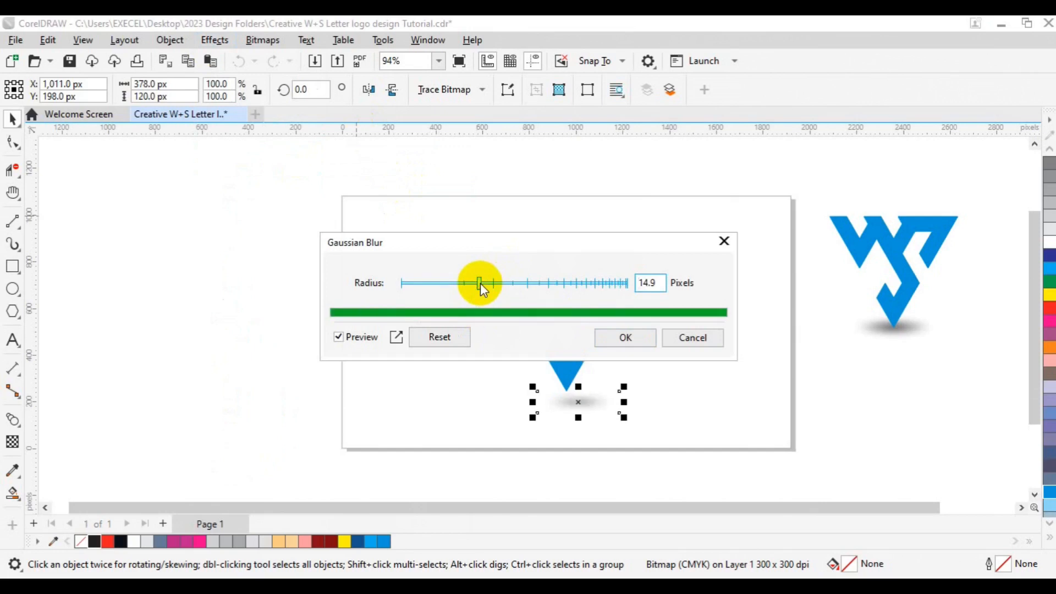
pyautogui.moveTo(472, 284); pyautogui.dragTo(450, 283)
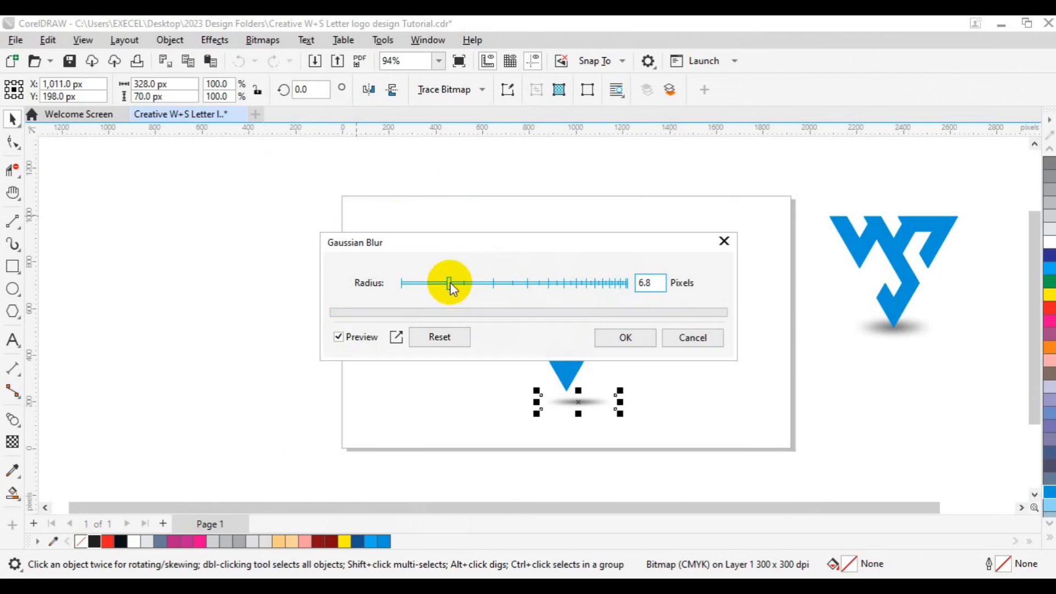
pyautogui.moveTo(450, 282); pyautogui.dragTo(446, 285)
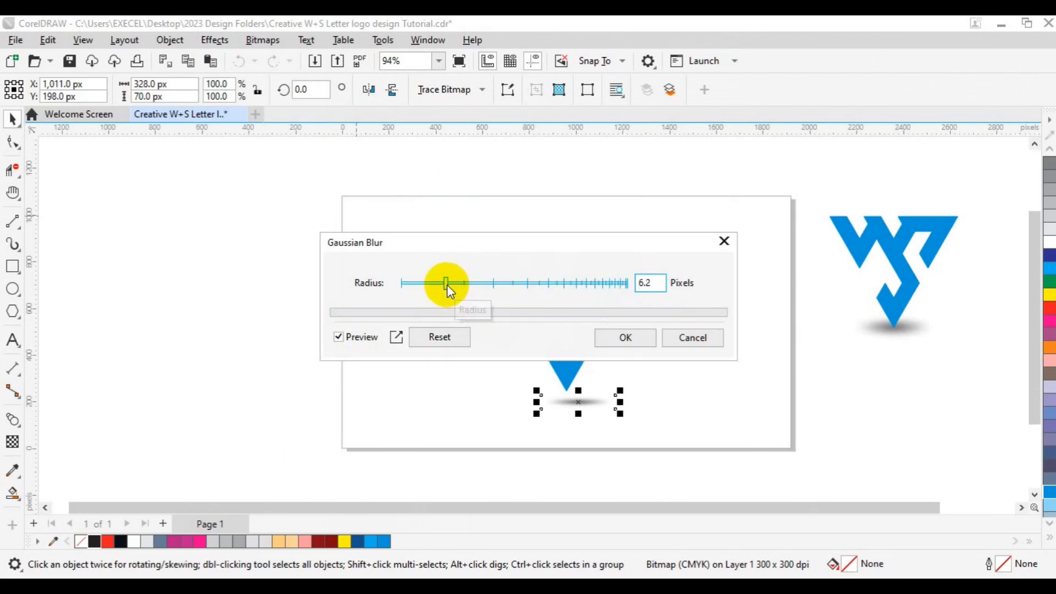
pyautogui.click(633, 341)
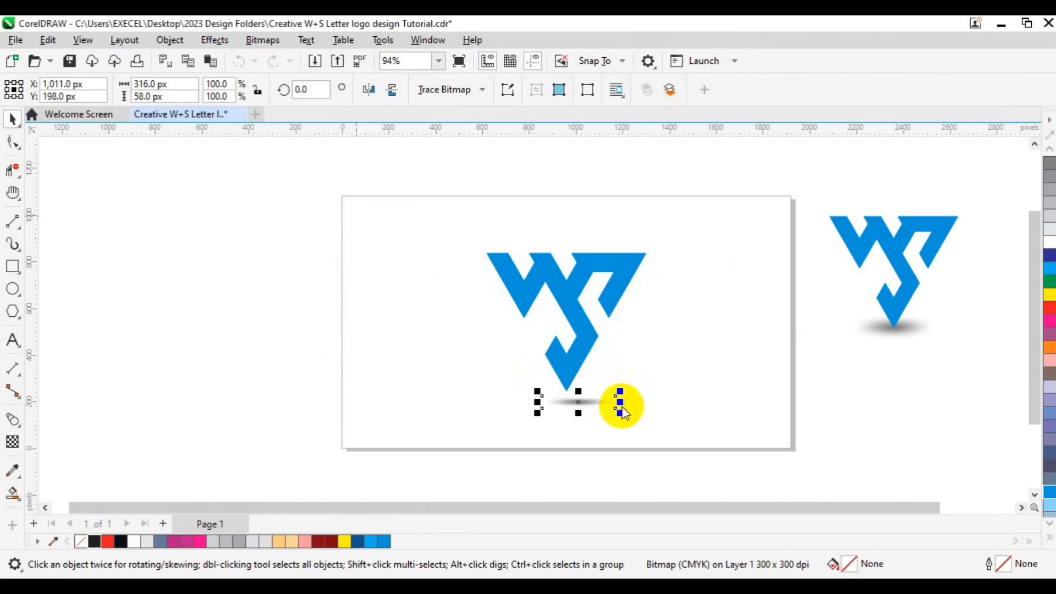
# Enlarge the blurred shadow to about 557 × 99 px and nudge it up so it sits under the logo's tip
pyautogui.moveTo(621, 414); pyautogui.dragTo(655, 419)
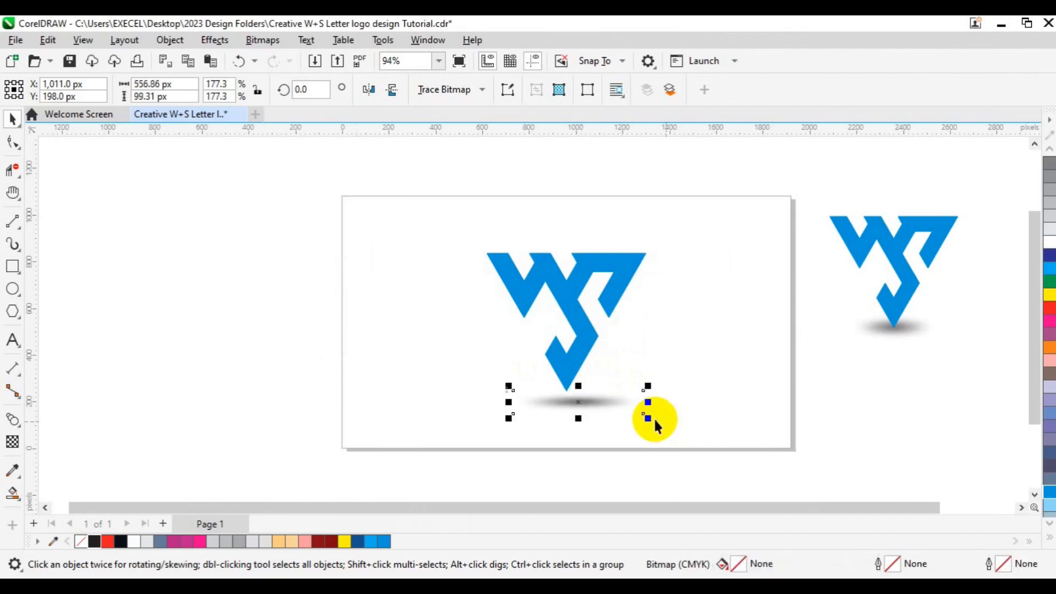
pyautogui.click(573, 364)
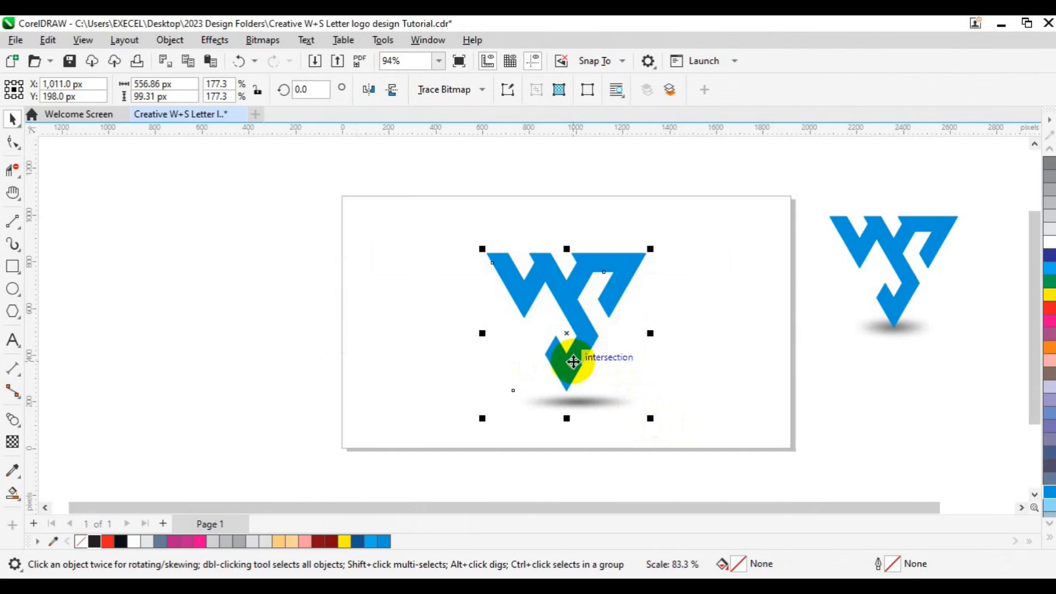
pyautogui.keyDown('shift'); pyautogui.click(573, 362); pyautogui.keyUp('shift')
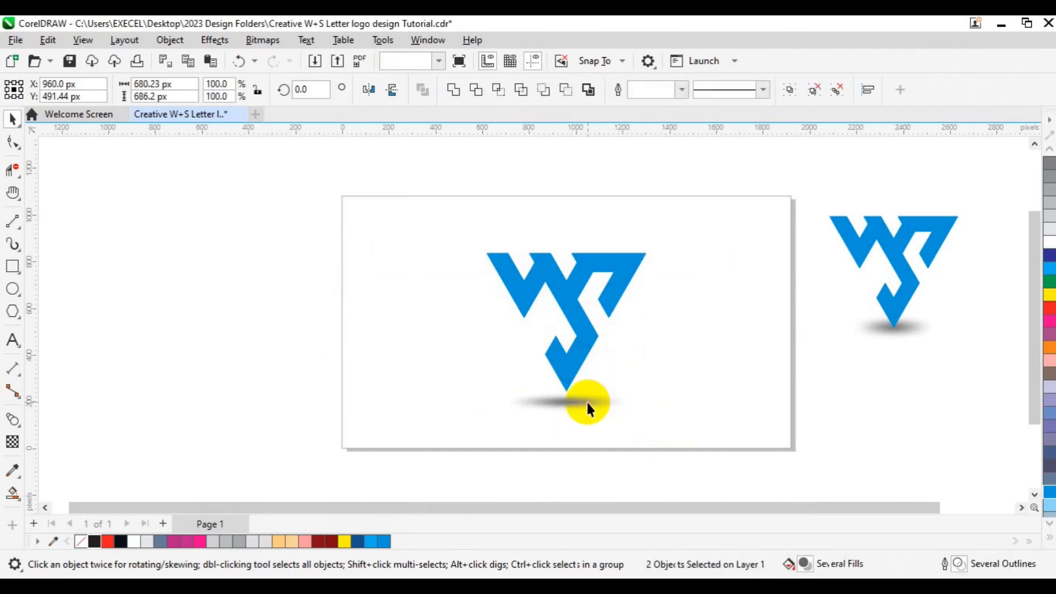
pyautogui.click(586, 401)
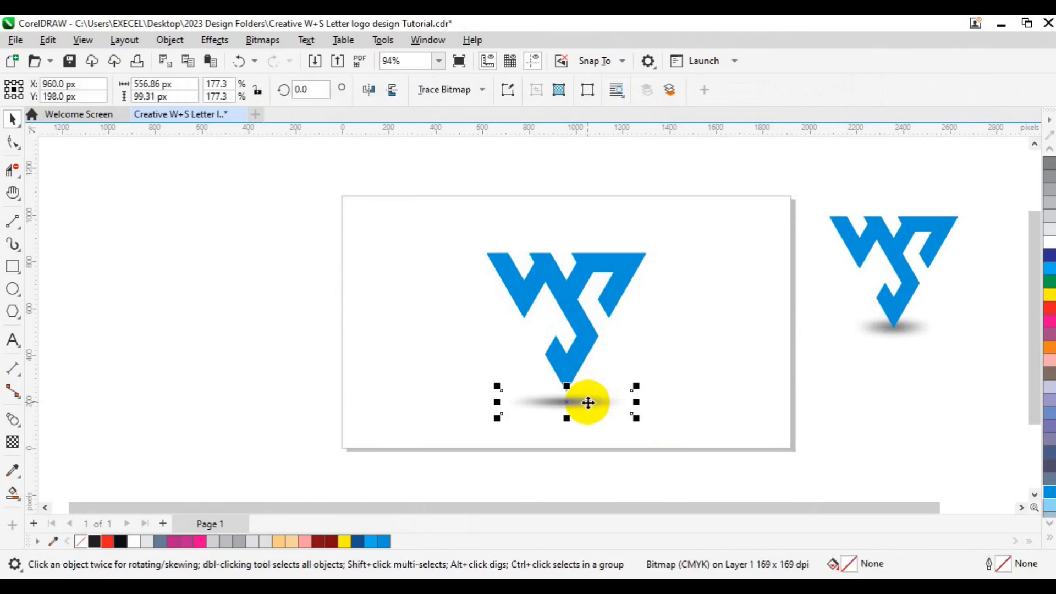
pyautogui.press('Up')
pyautogui.press('Up')
pyautogui.press('Up')
pyautogui.press('Up')
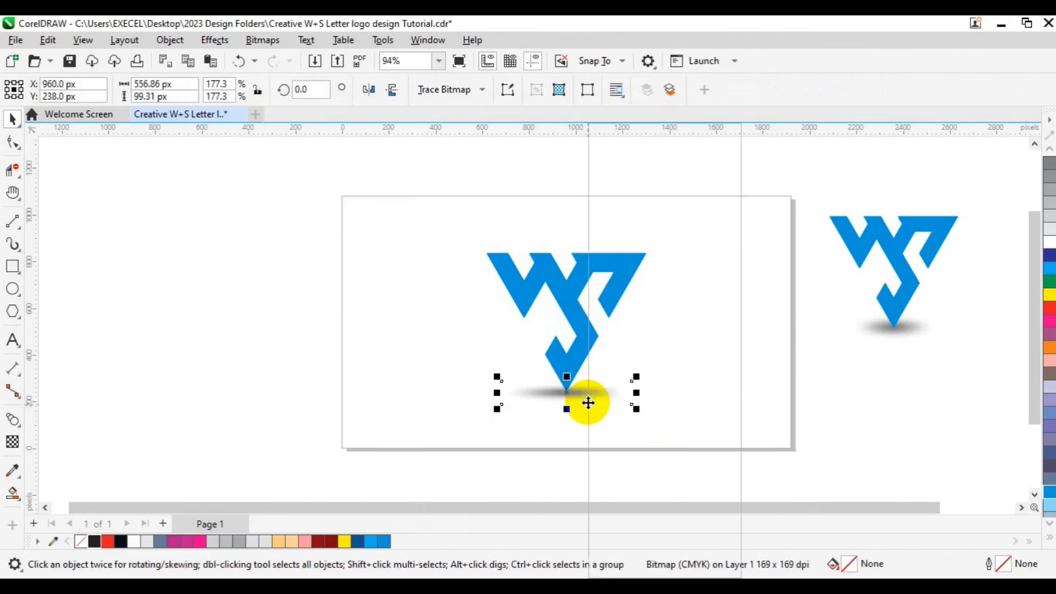
# Send the shadow to the back of the layer, behind the logo
pyautogui.rightClick(587, 403)
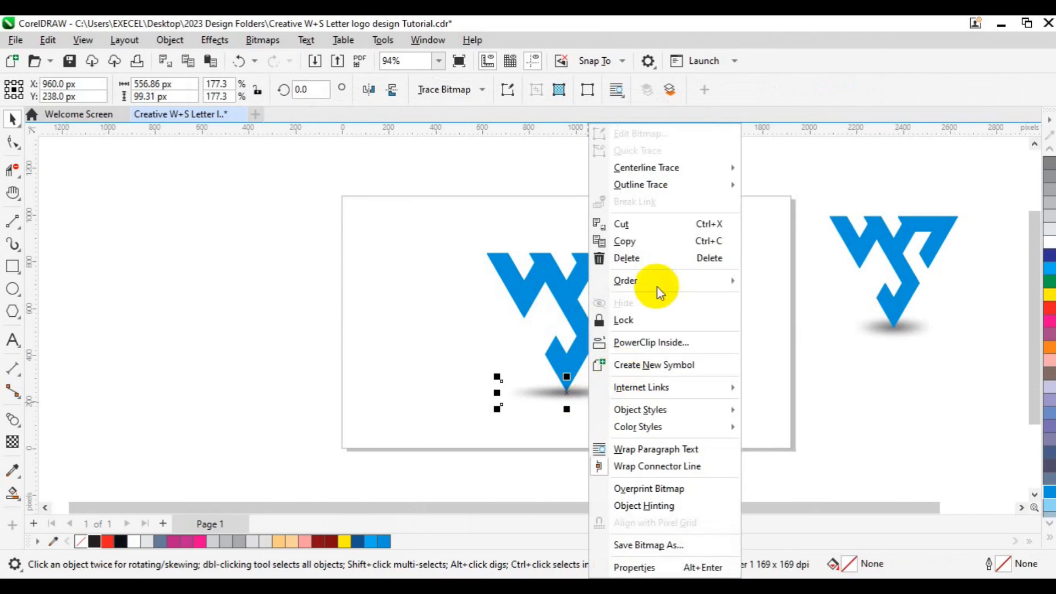
pyautogui.moveTo(656, 286)
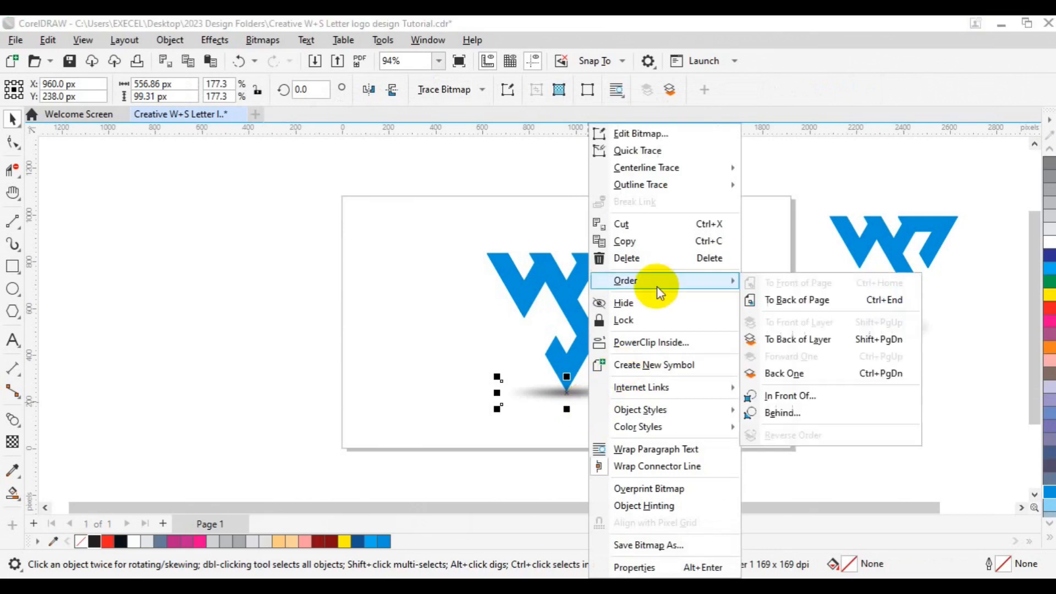
pyautogui.click(799, 341)
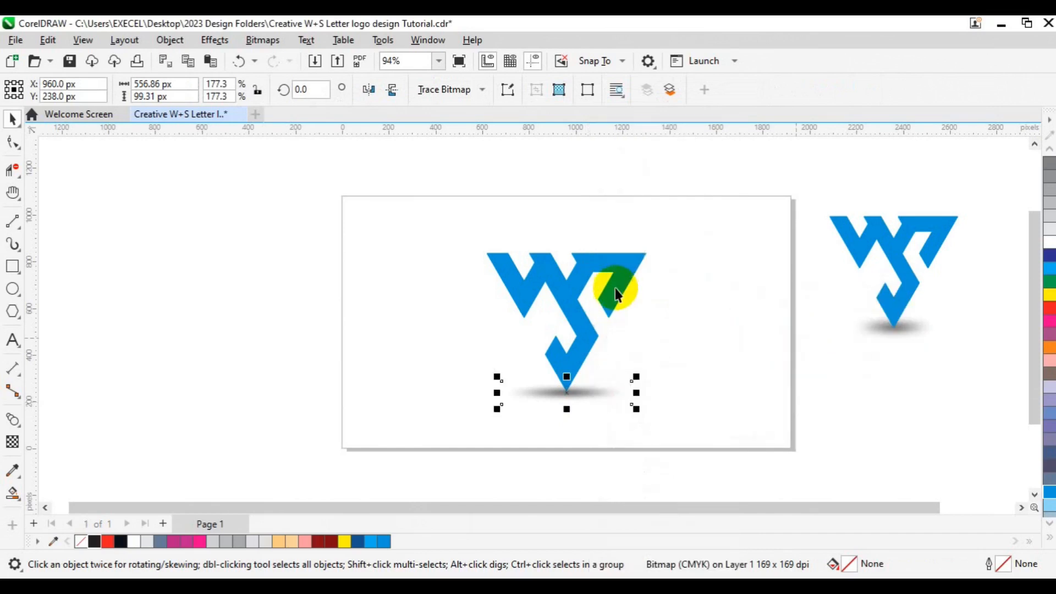
# Select the logo and shadow, group them, and scale the group down to about 452 × 429 px
pyautogui.moveTo(411, 189); pyautogui.dragTo(797, 432)
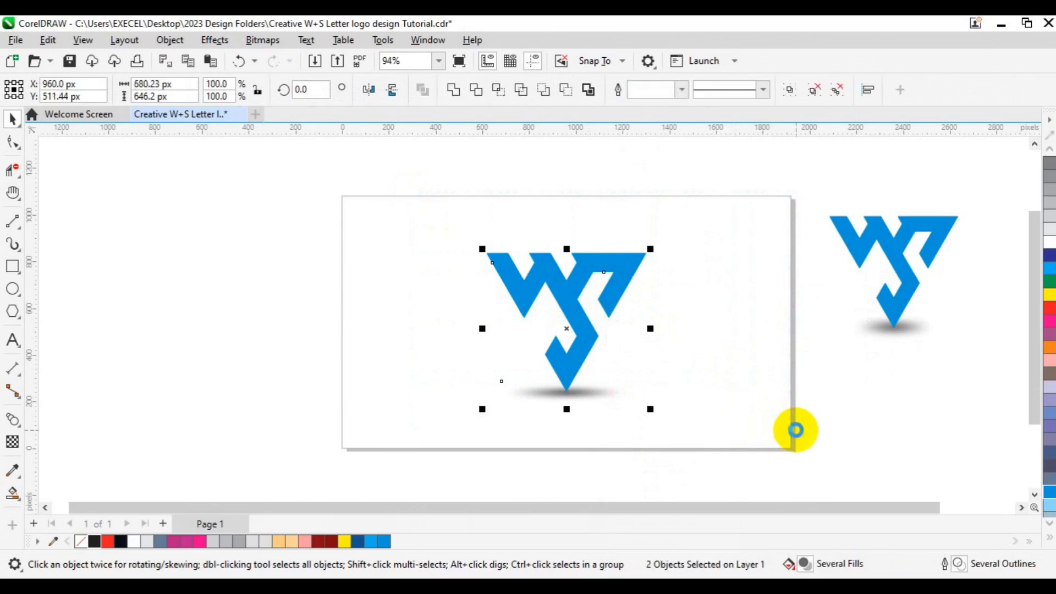
pyautogui.hotkey('ctrl', 'g')
pyautogui.moveTo(651, 410); pyautogui.dragTo(625, 392)
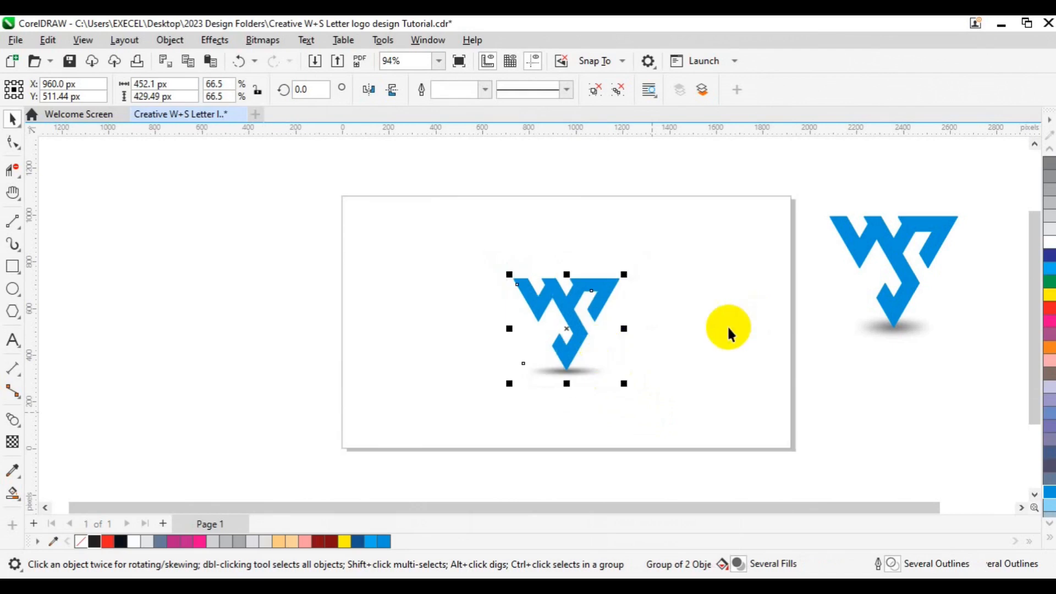
pyautogui.click(603, 432)
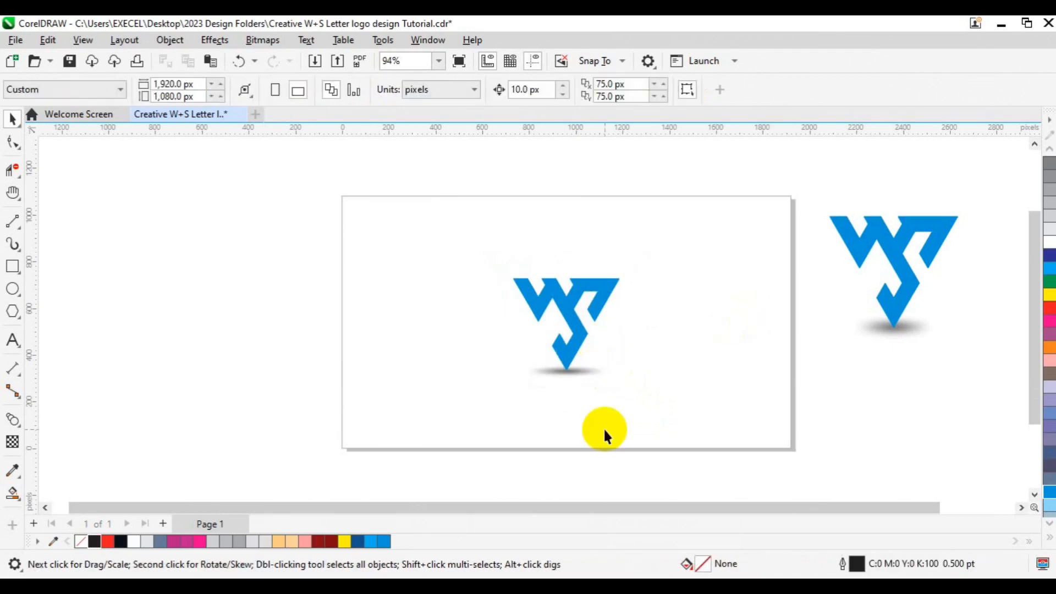